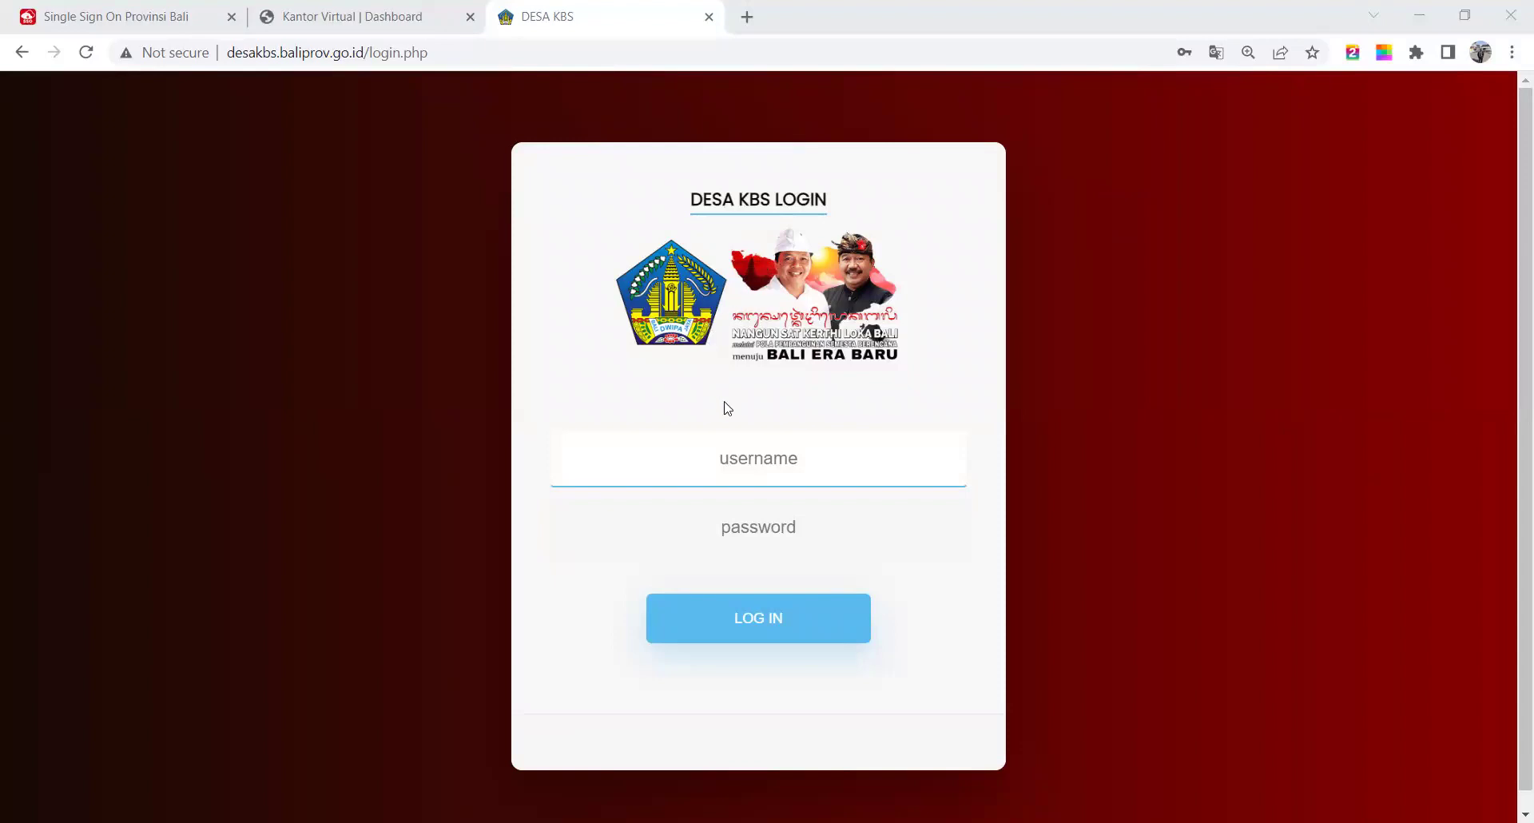
# Log in to the DESA KBS site by filling in the first saved account's username and password.
pyautogui.click(723, 454)
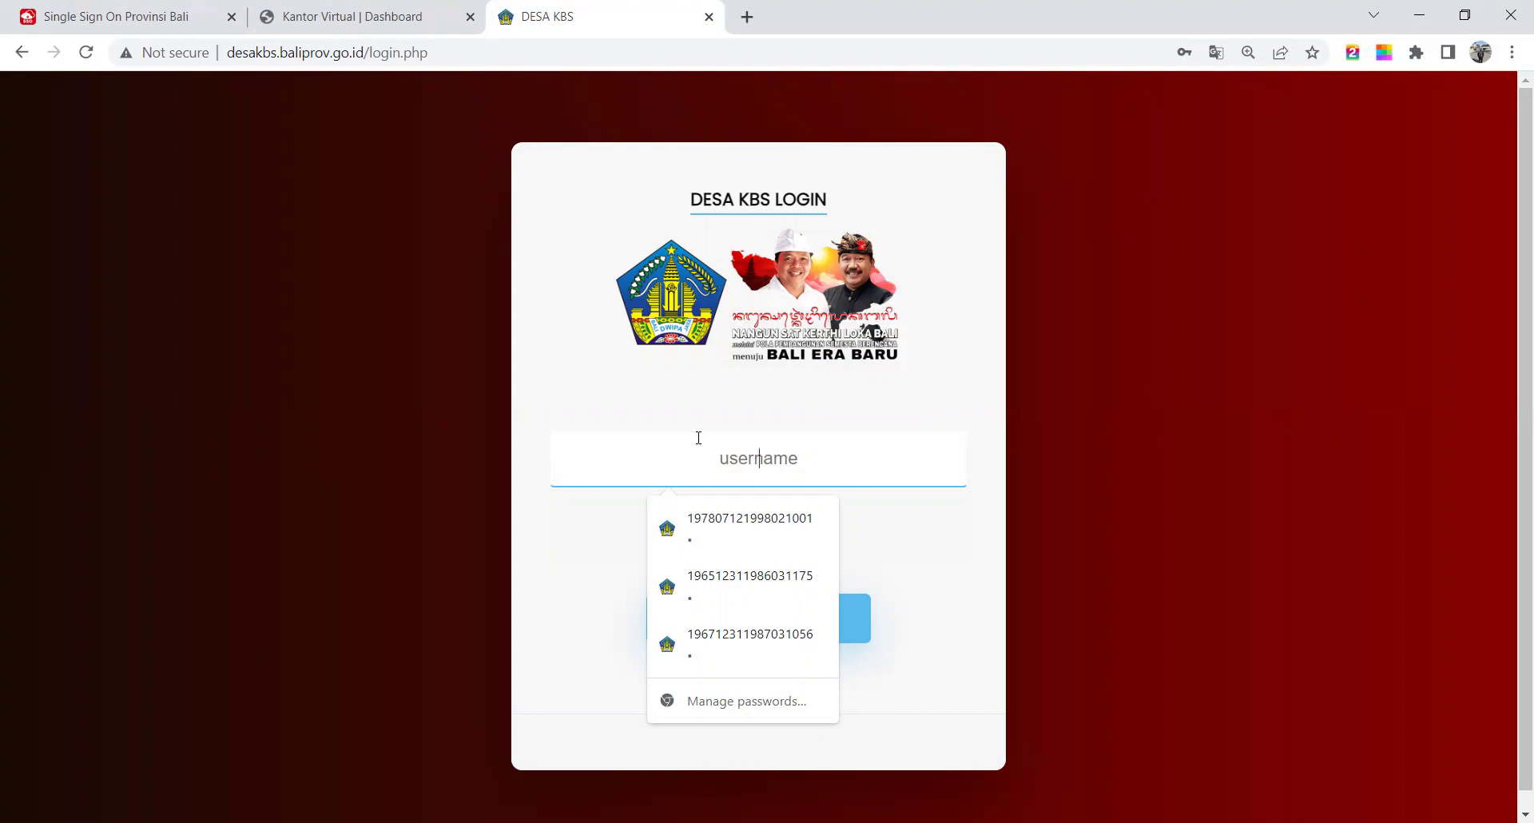
pyautogui.click(729, 524)
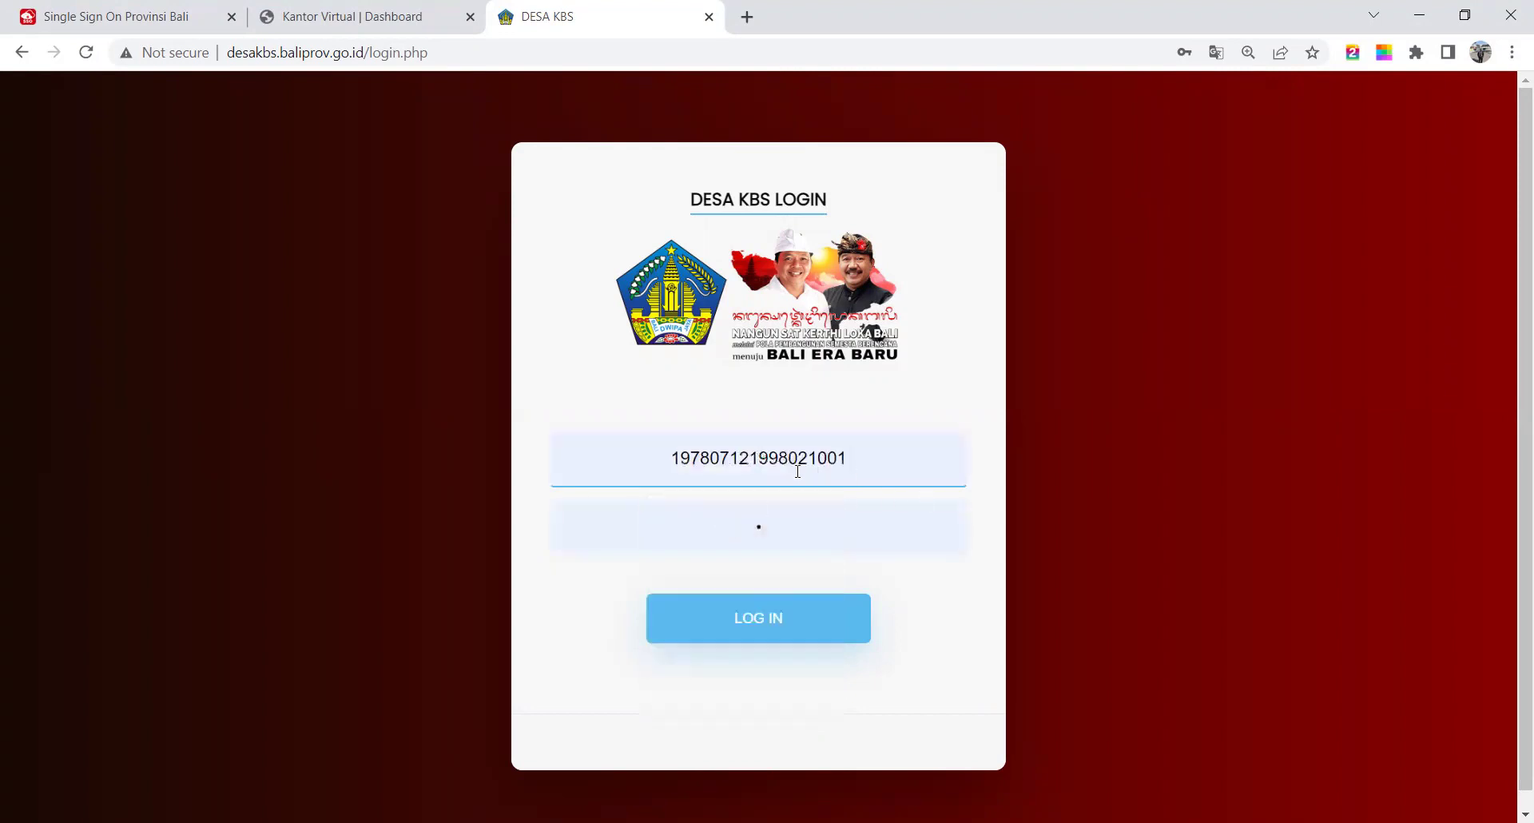
pyautogui.click(785, 519)
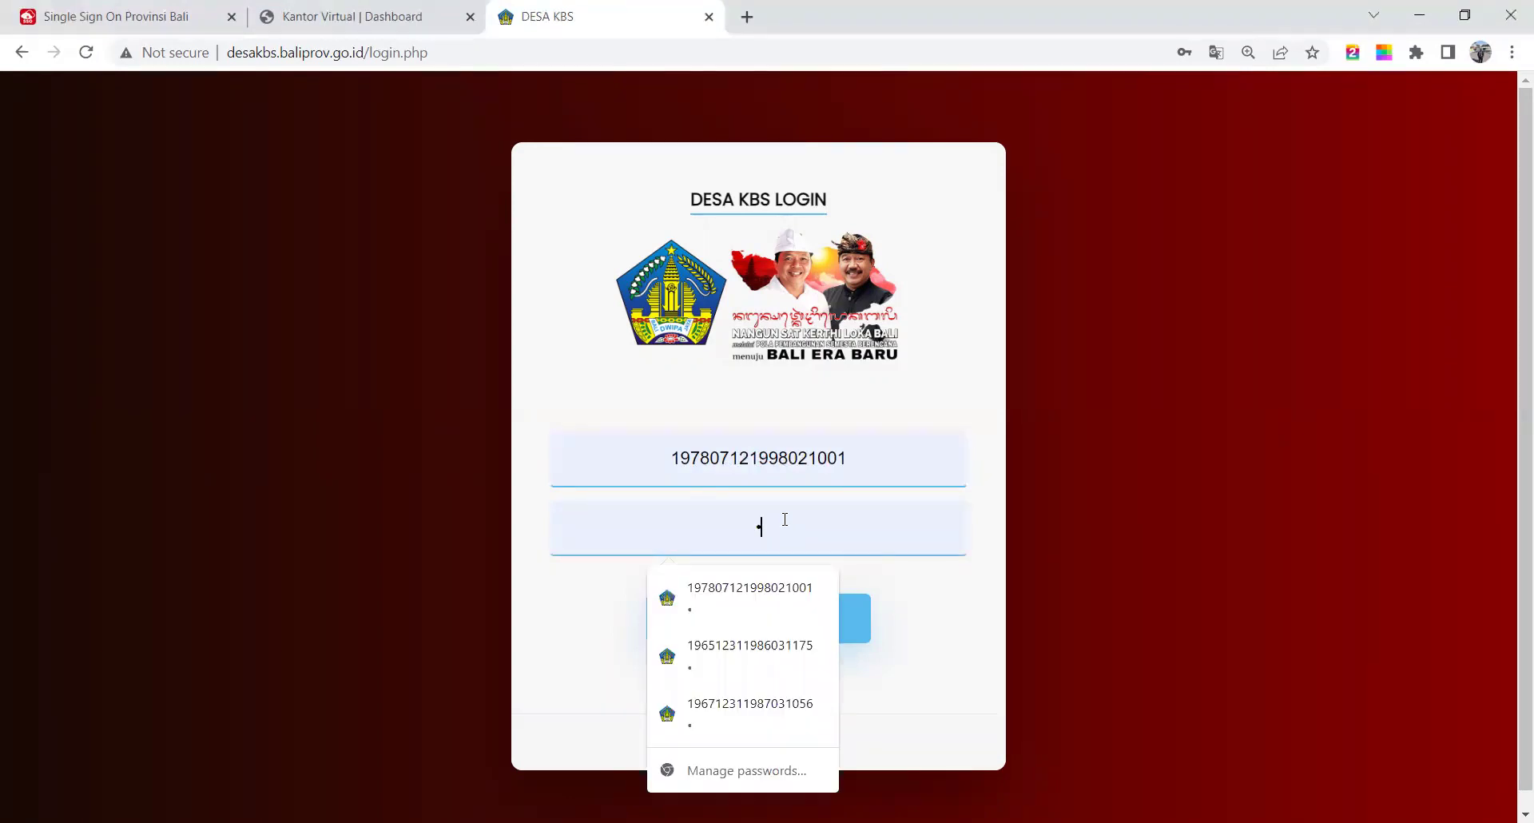
pyautogui.click(1129, 511)
pyautogui.click(765, 617)
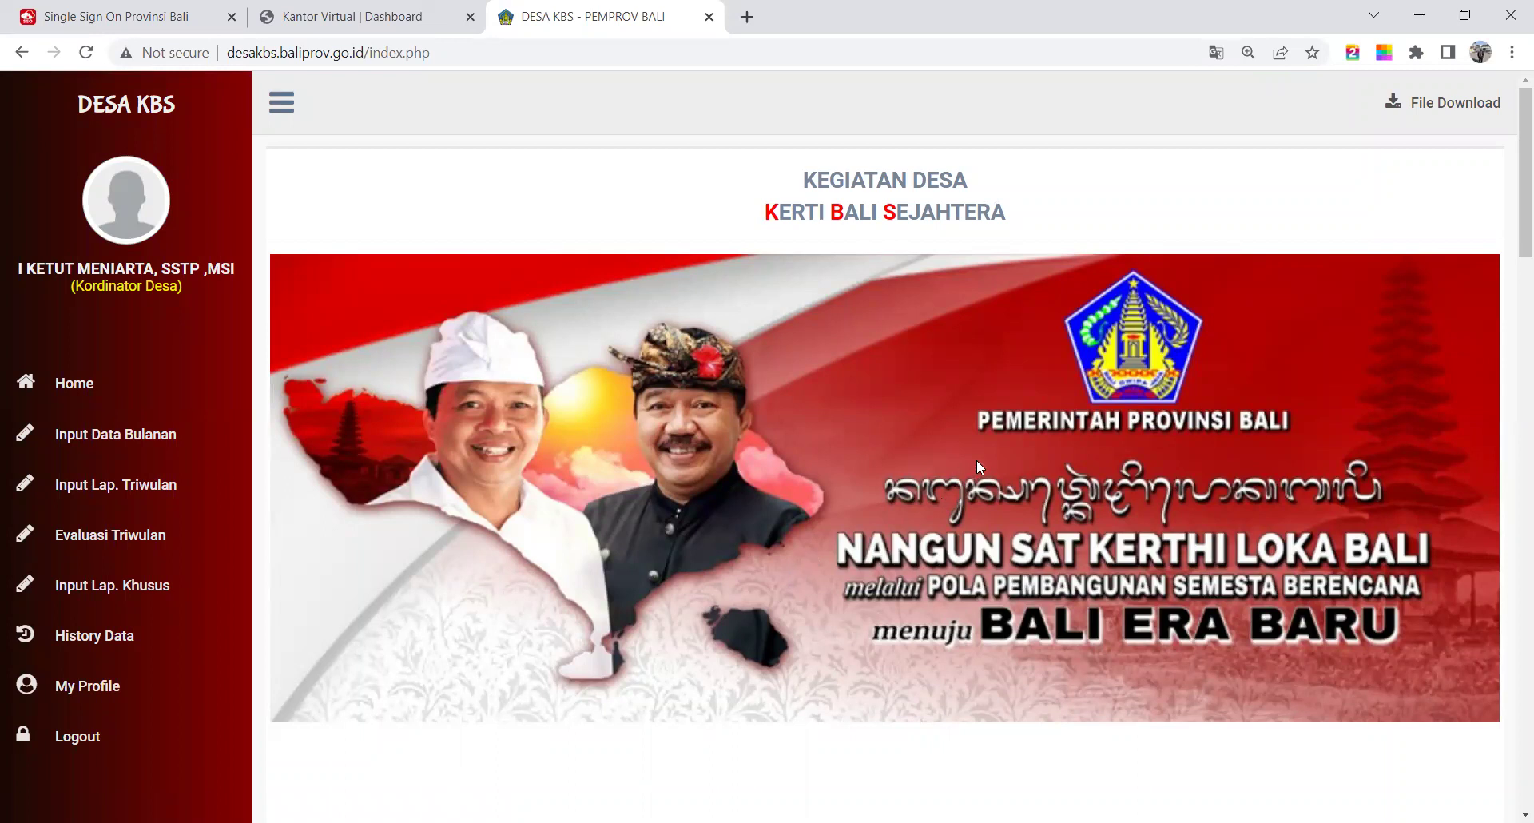
# Open the monthly data input form and select program type Prioritas with program PENGELOLAAN SAMPAH BERBASIS SUMBER.
pyautogui.click(106, 438)
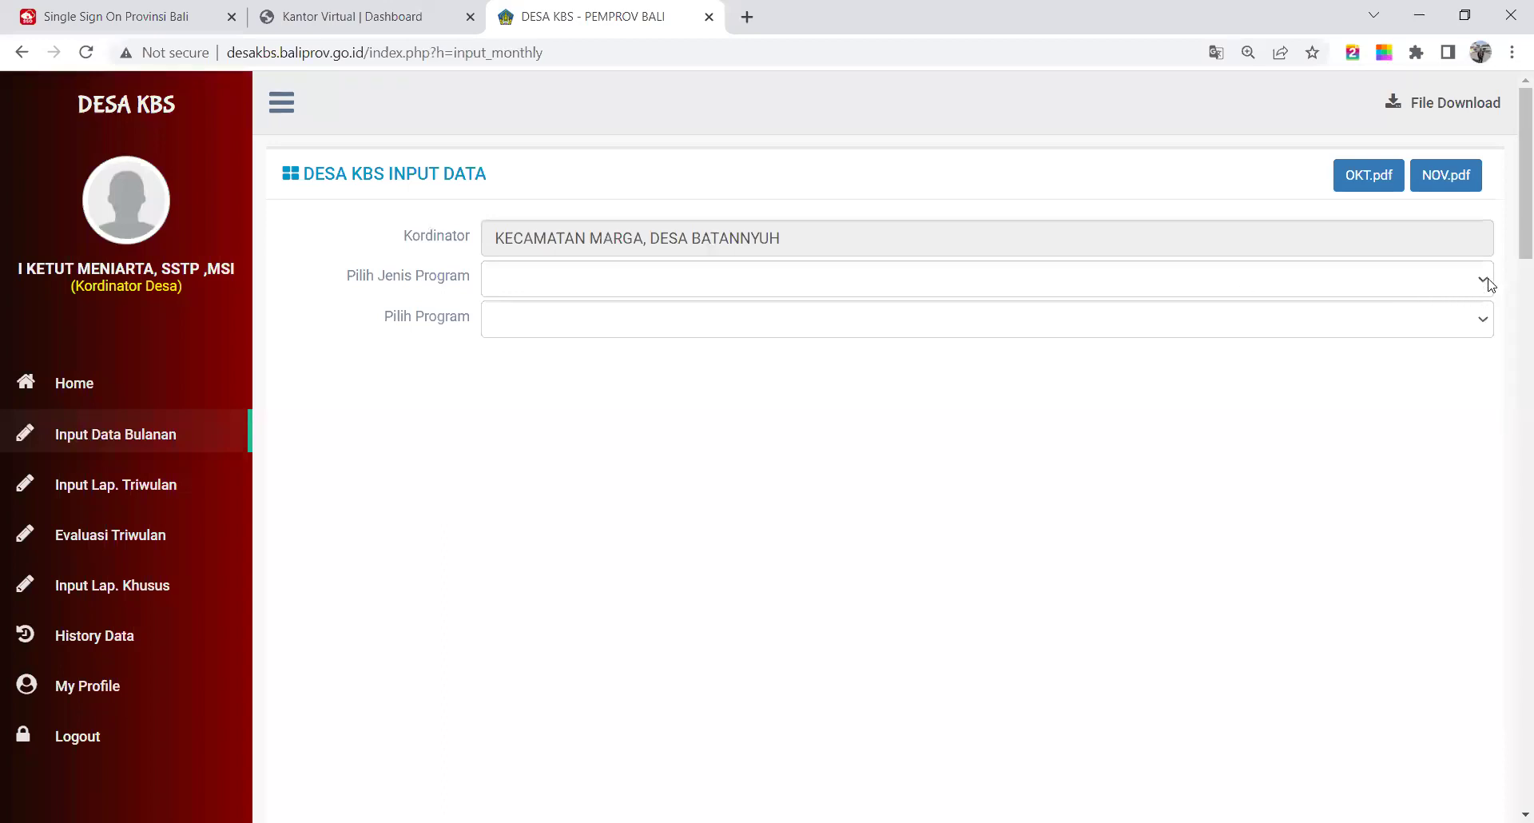
pyautogui.click(1363, 292)
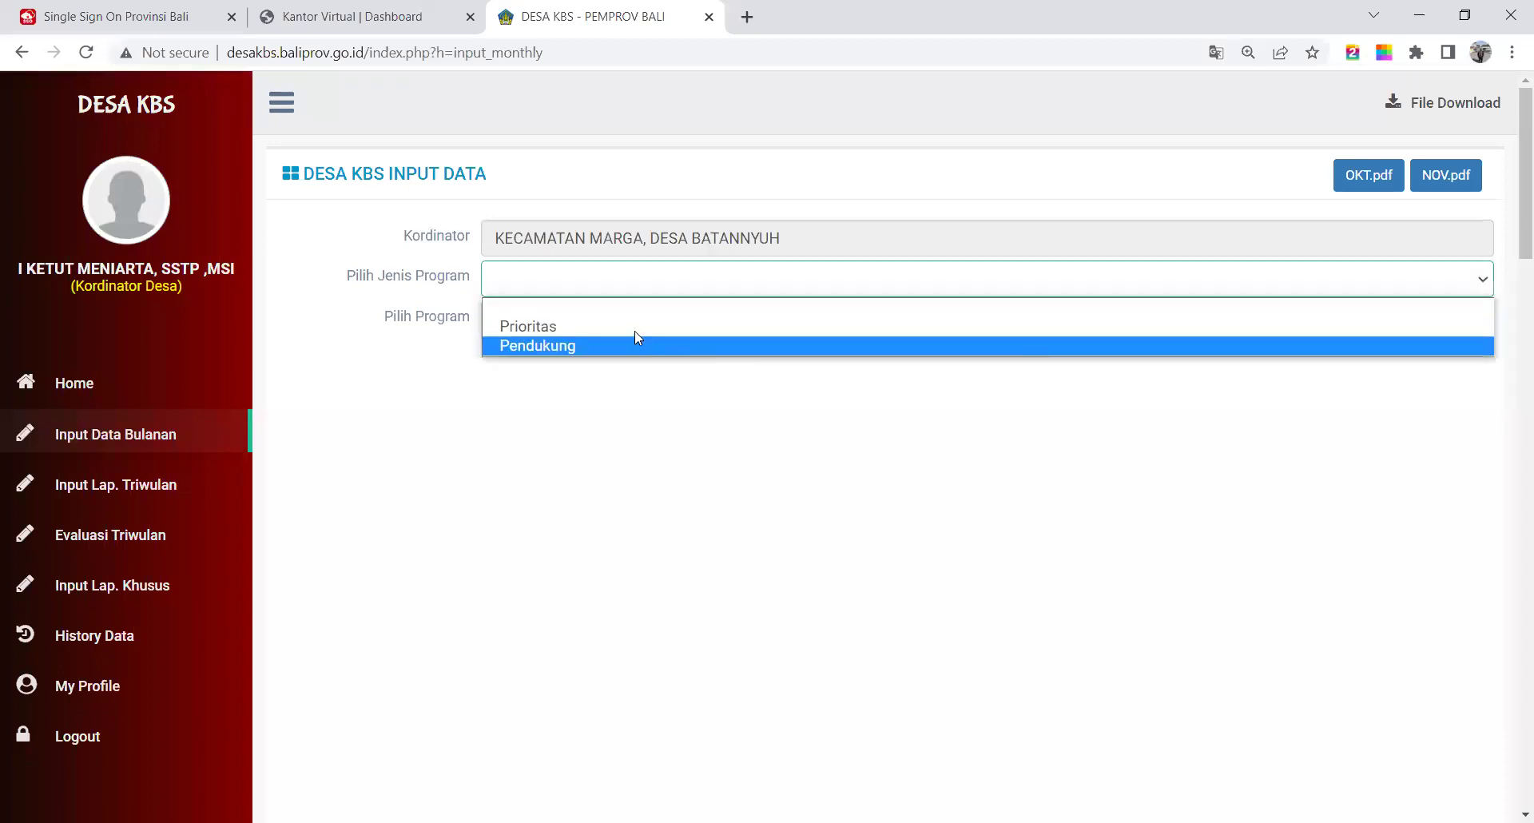
pyautogui.click(596, 323)
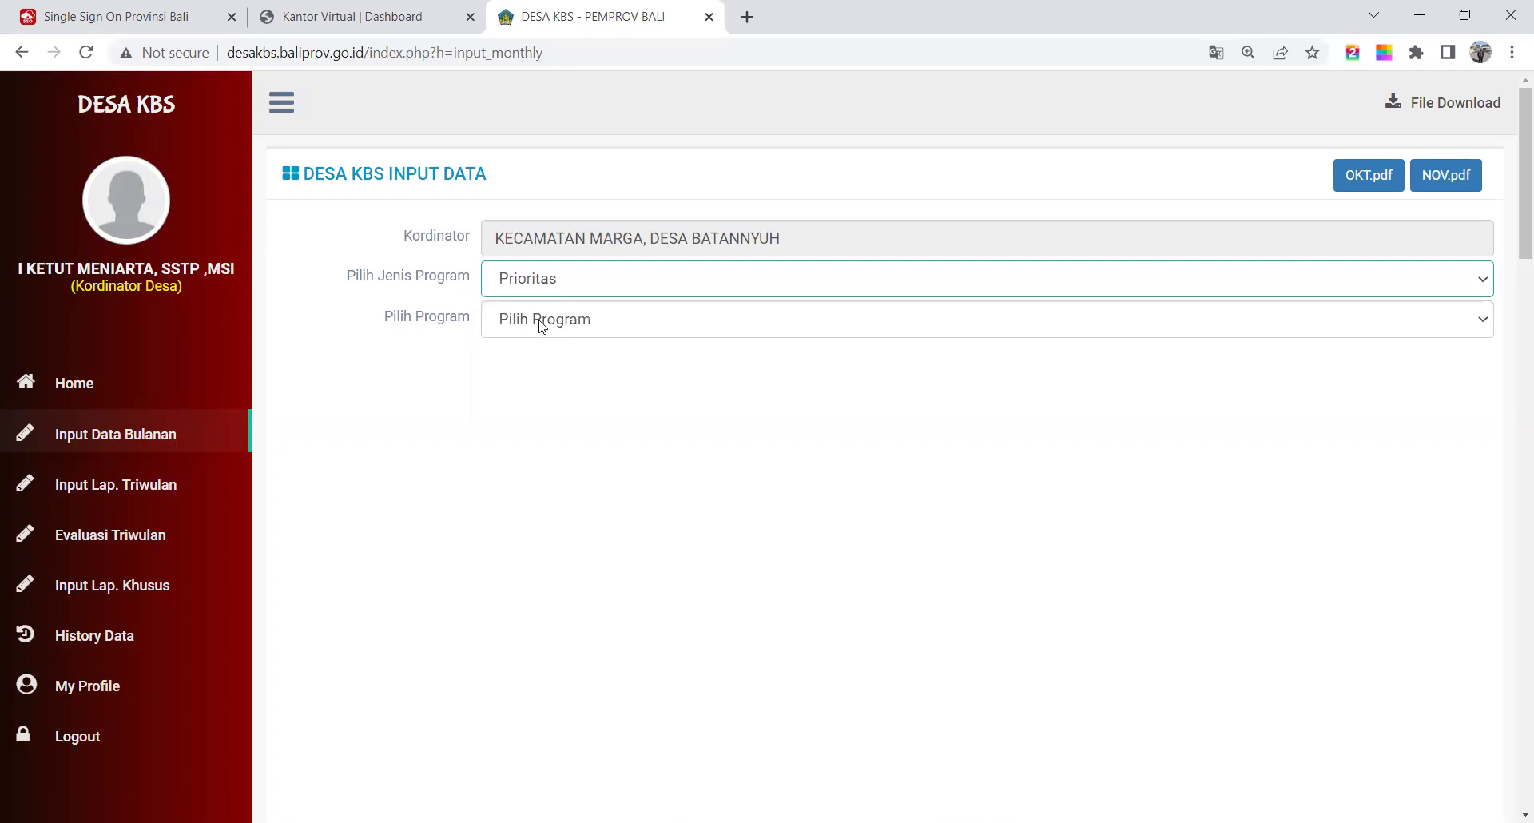
pyautogui.click(541, 326)
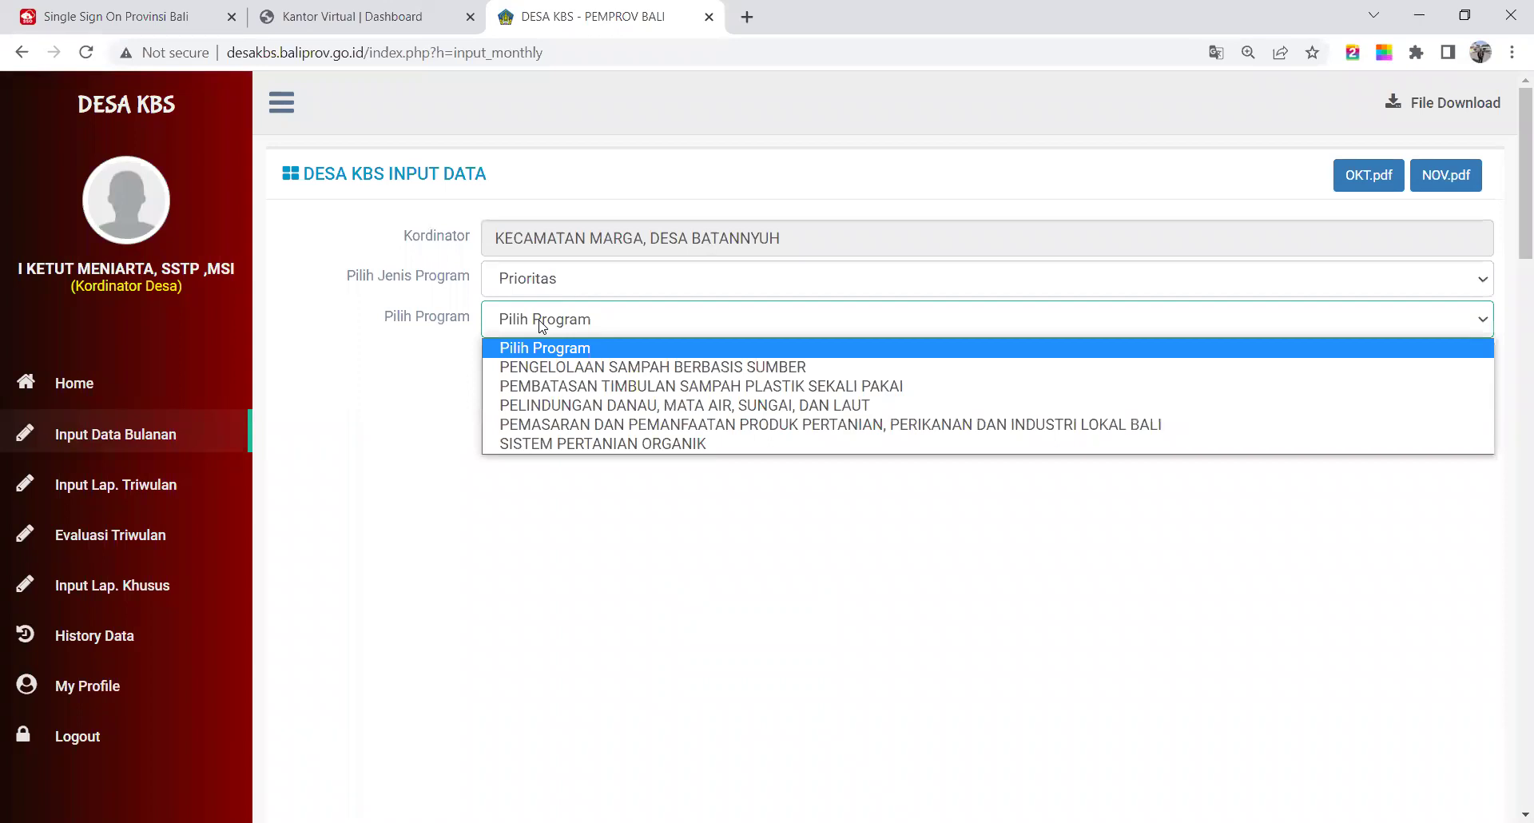
pyautogui.click(721, 366)
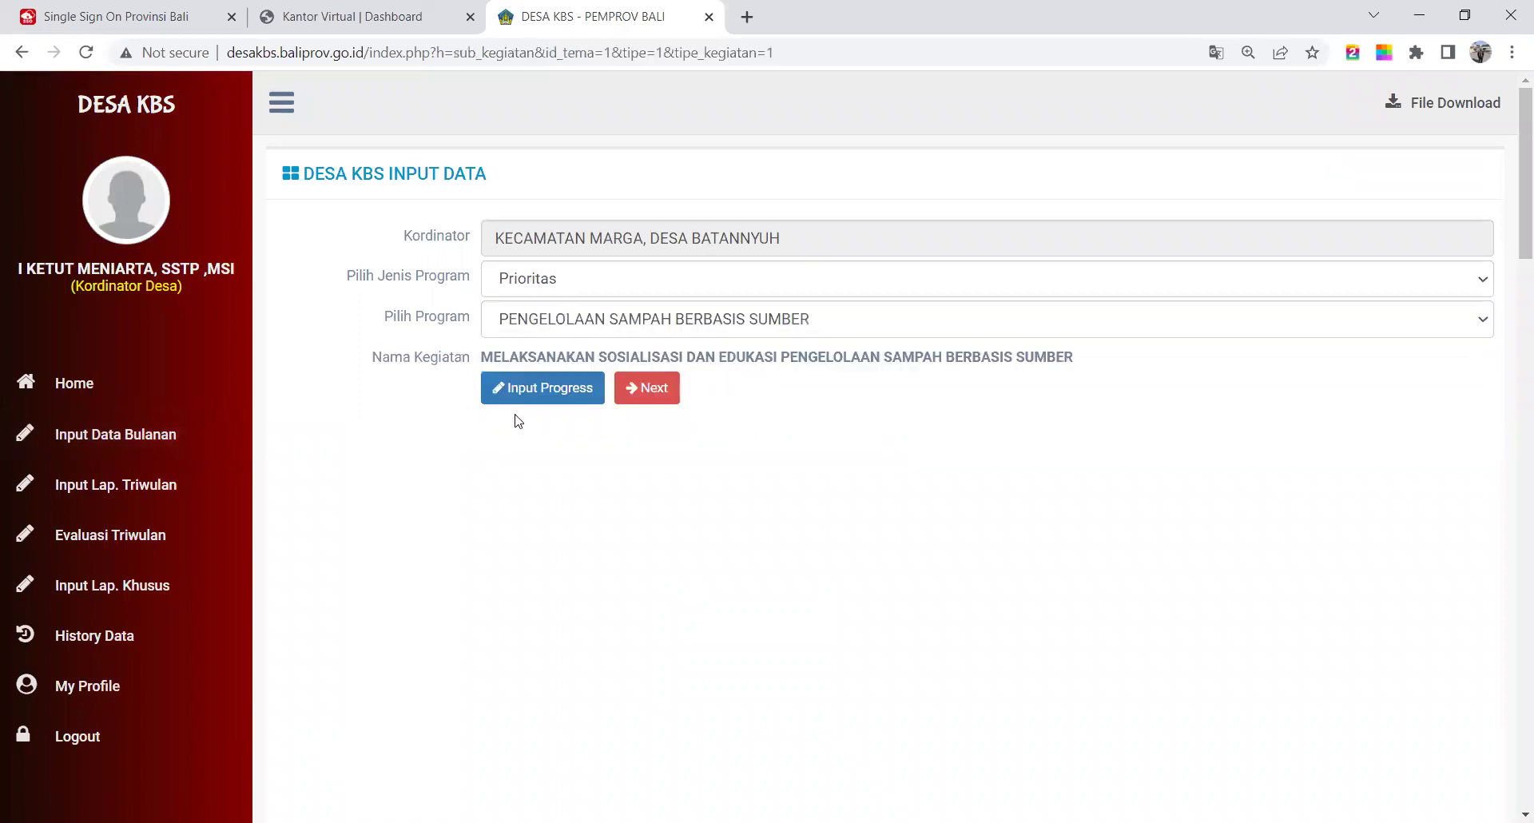
# Mark the socialisation activity as Sudah Dilakukan and attach the photo WhatsApp Image 2022-04-03 at 10.32.11 (5).jpeg from the 2022 > 4 April folder.
pyautogui.click(537, 391)
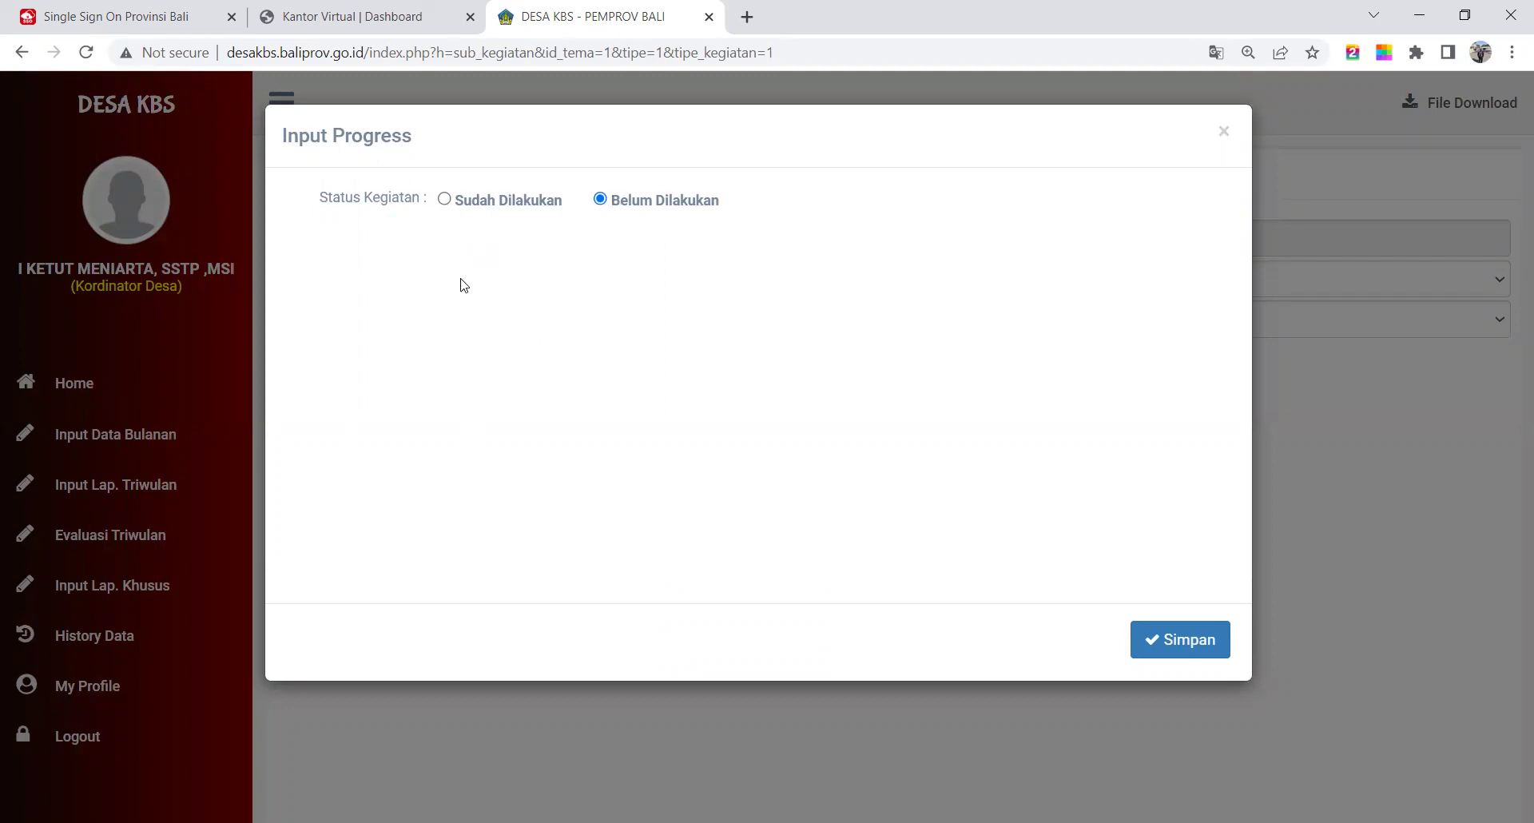
pyautogui.click(444, 200)
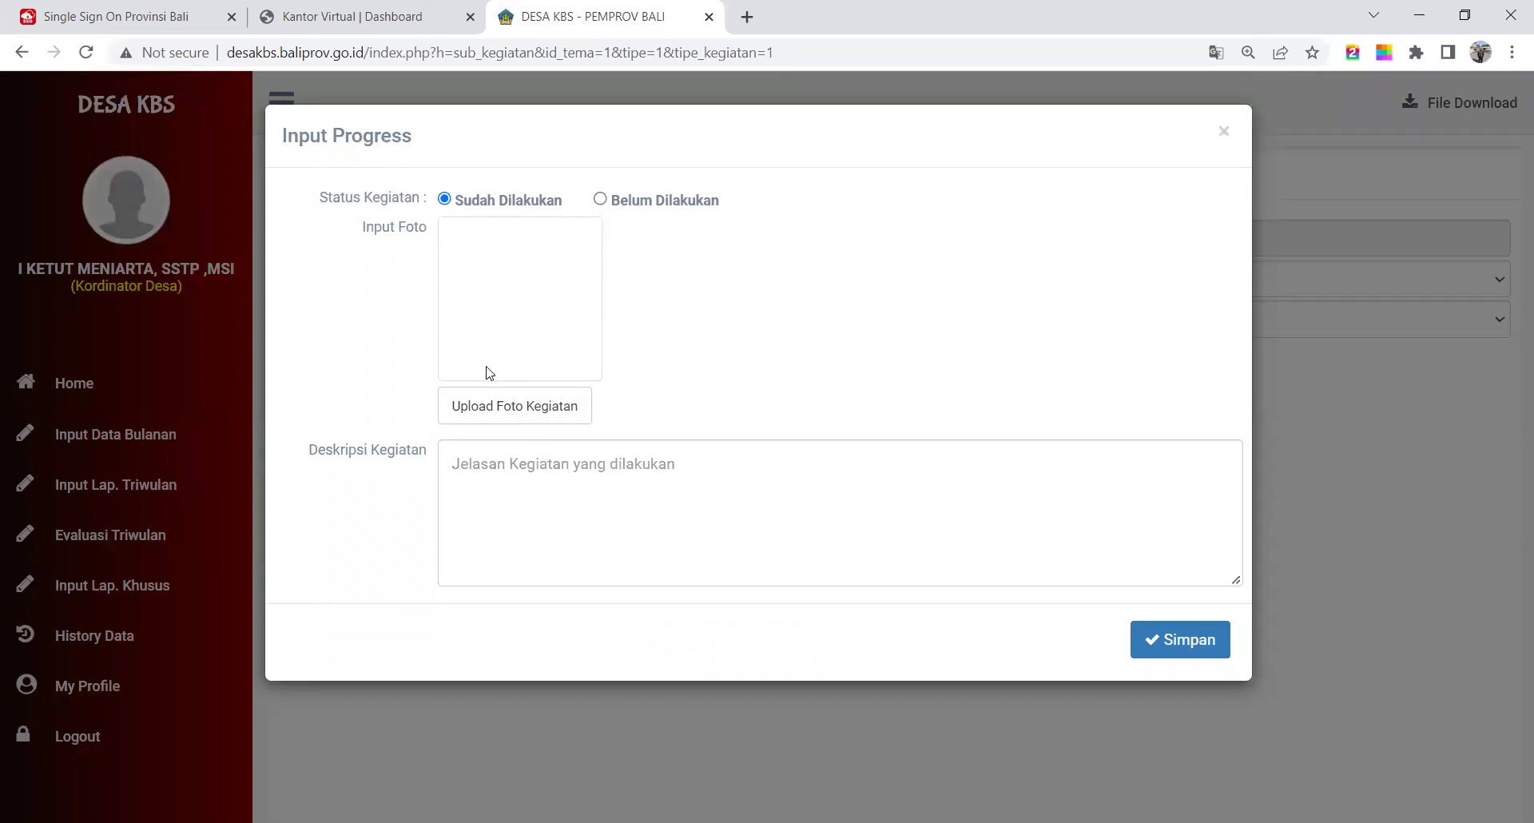
pyautogui.click(487, 413)
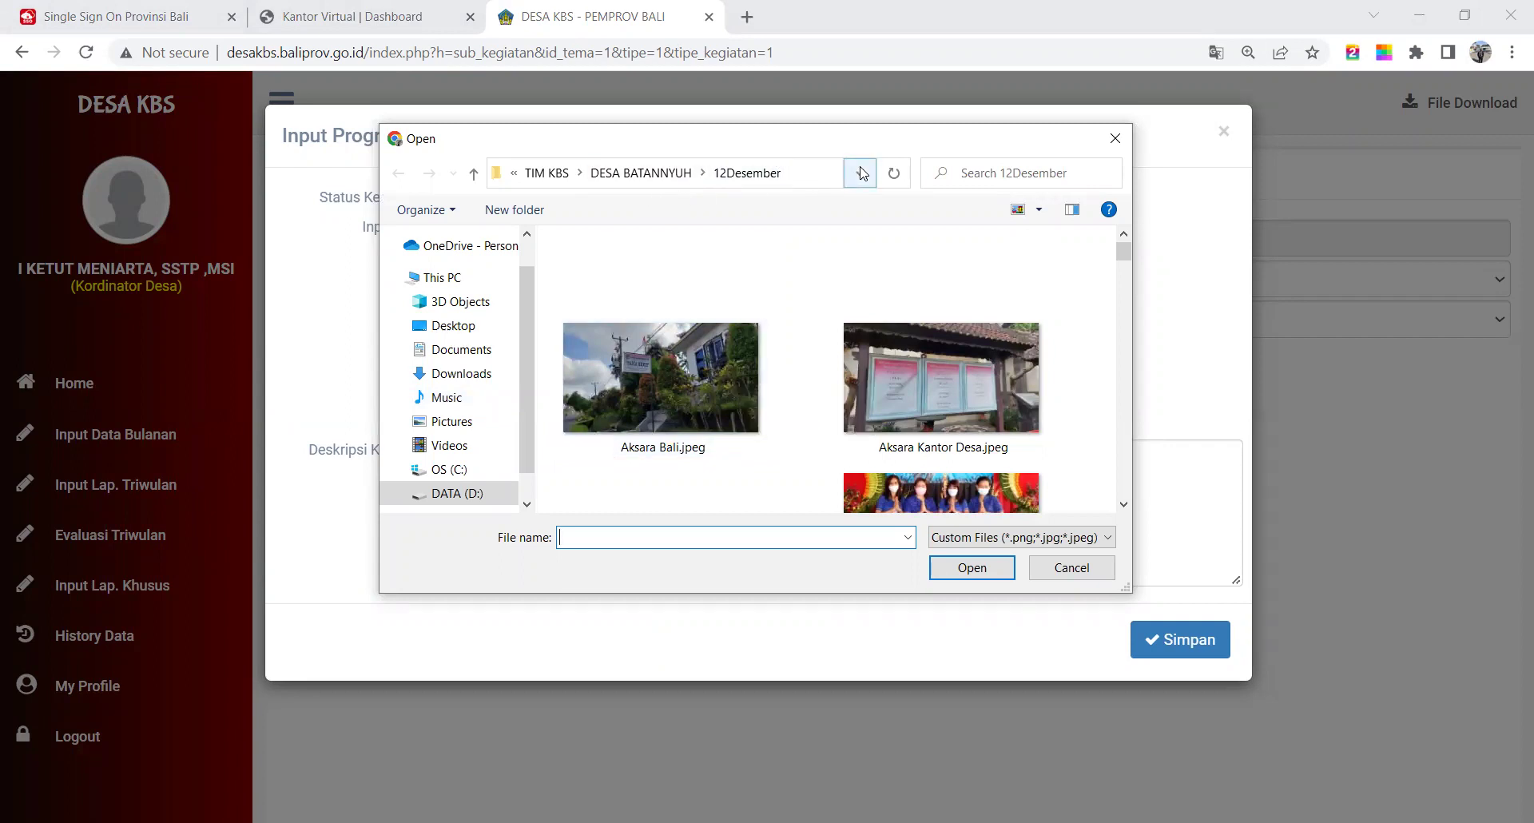
pyautogui.click(473, 174)
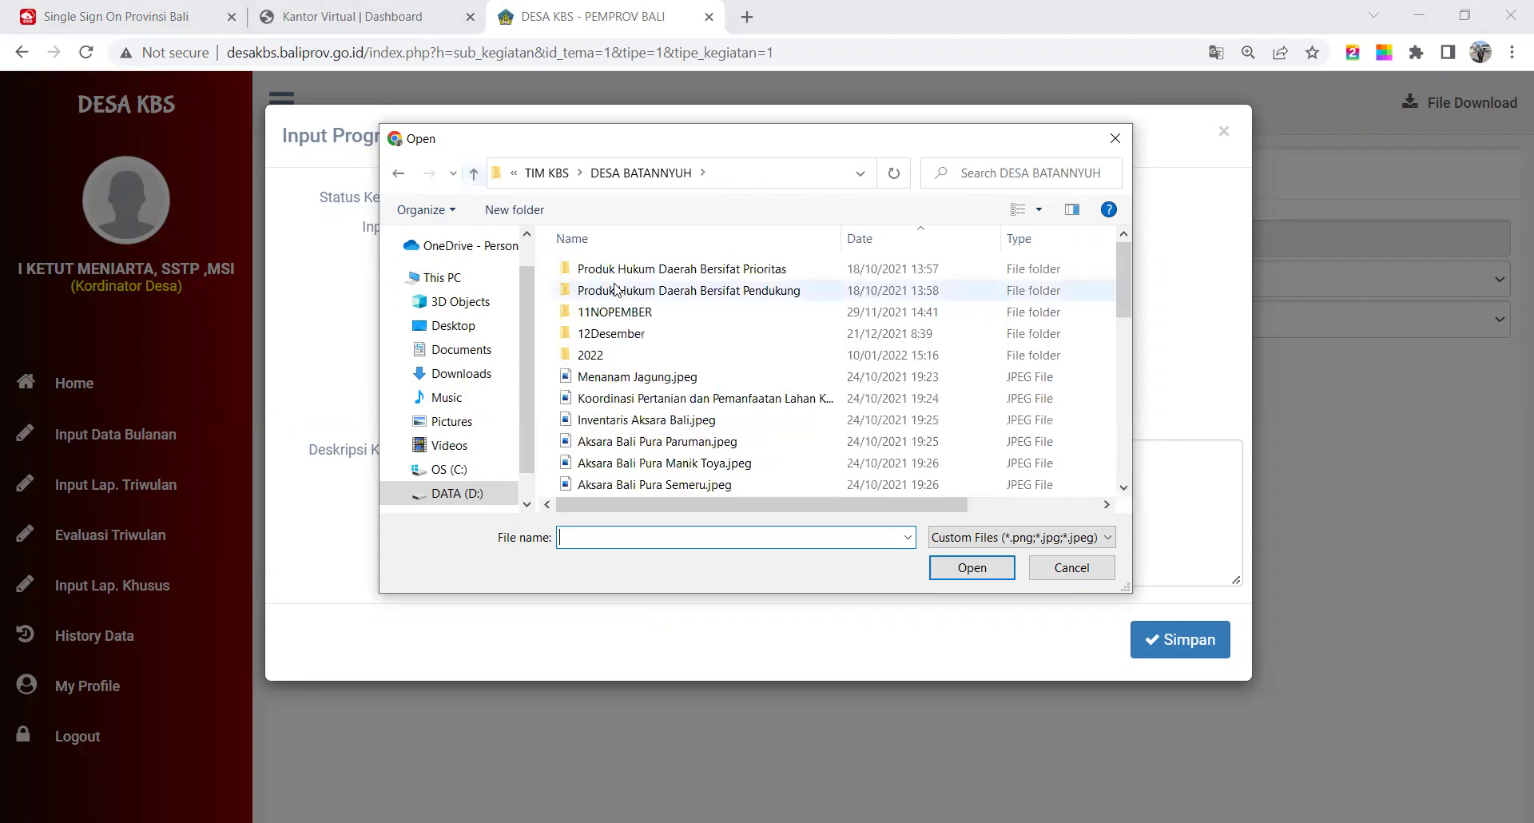
pyautogui.doubleClick(595, 355)
pyautogui.doubleClick(615, 336)
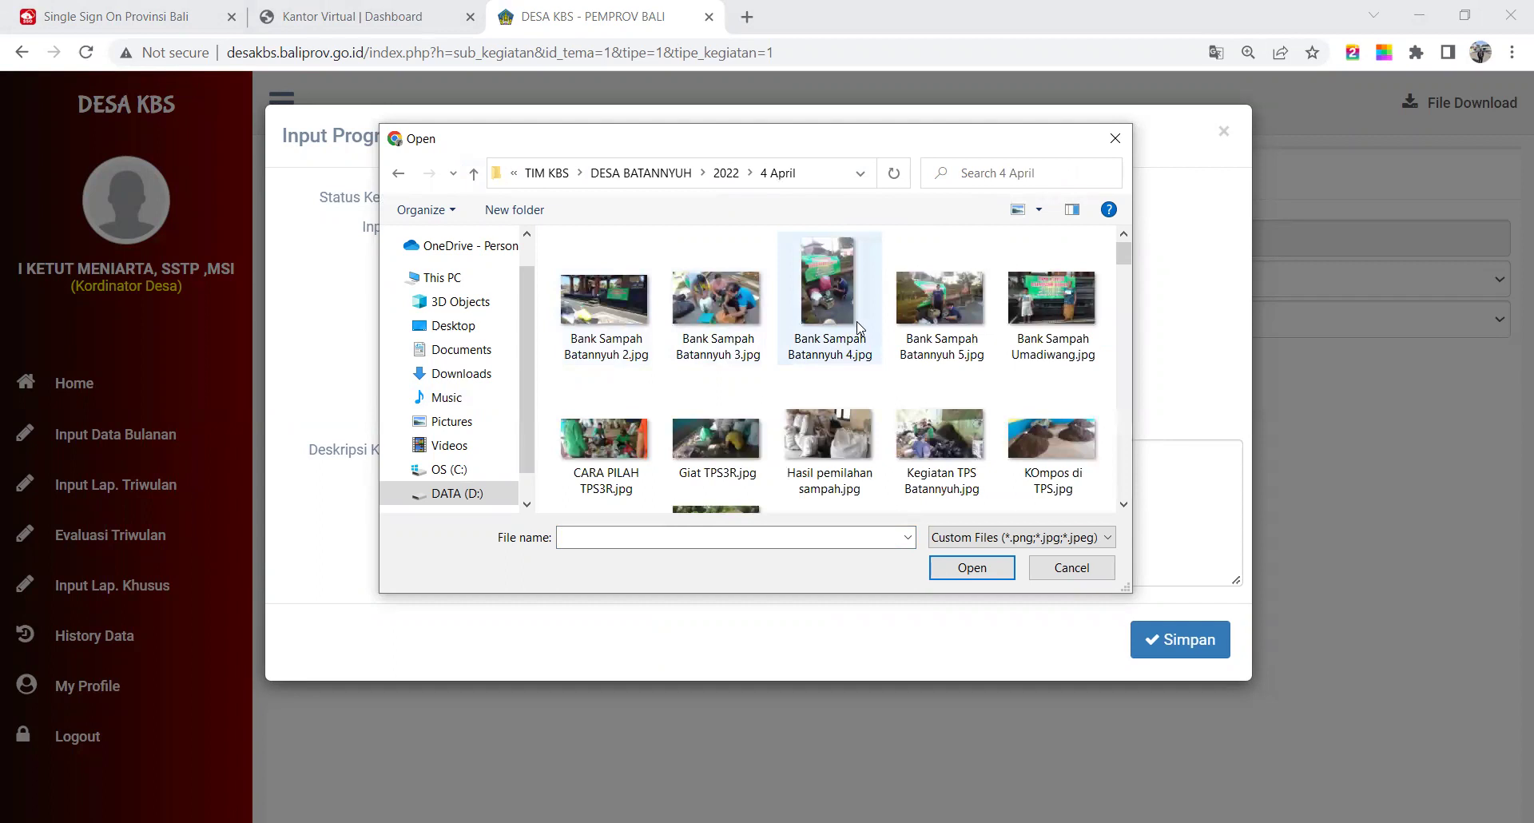
pyautogui.scroll(-3, 858, 328)
pyautogui.scroll(-3, 860, 336)
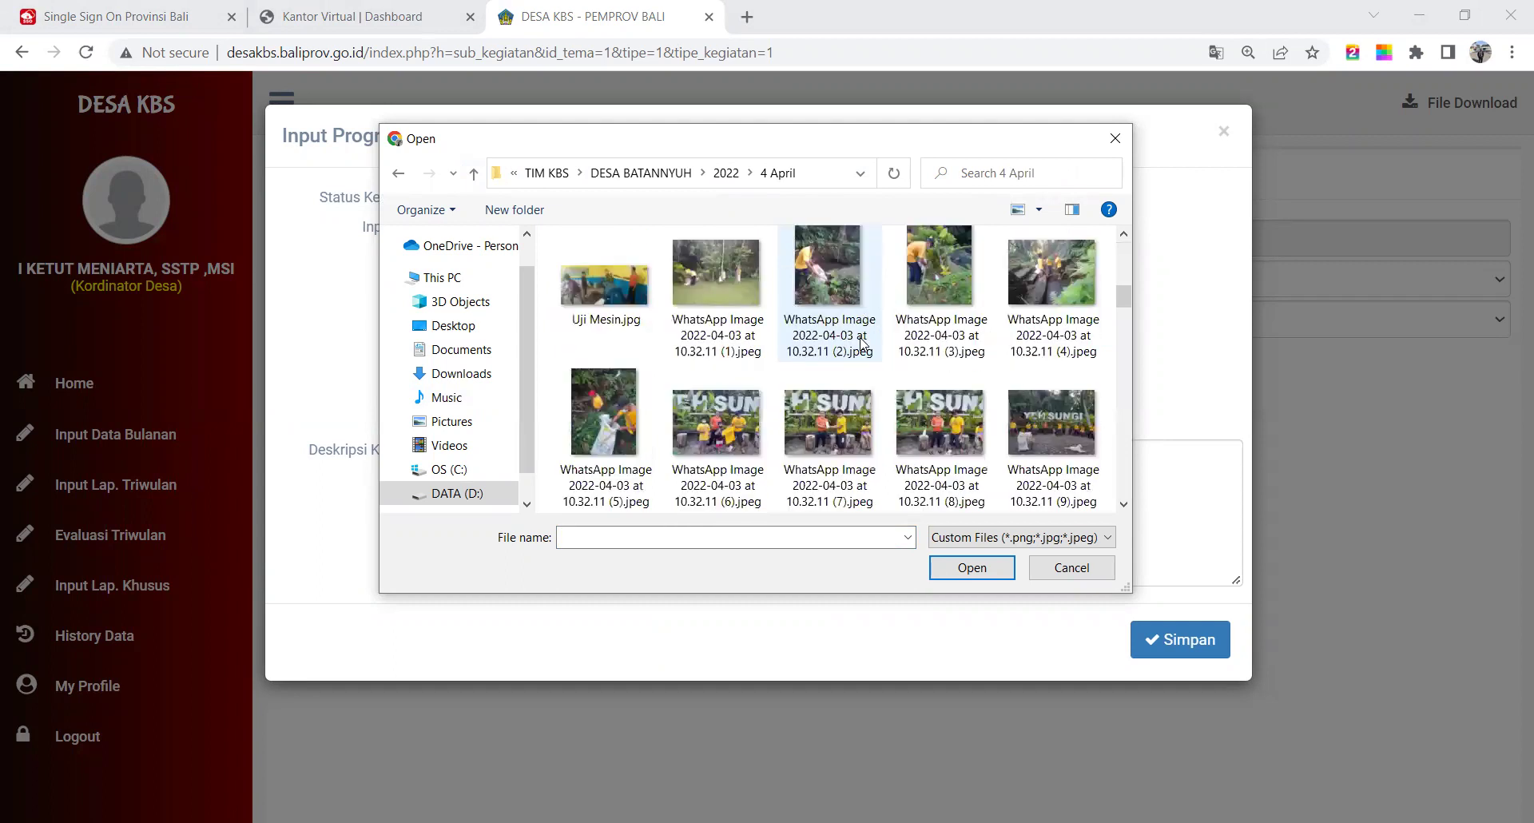
pyautogui.scroll(-2, 861, 344)
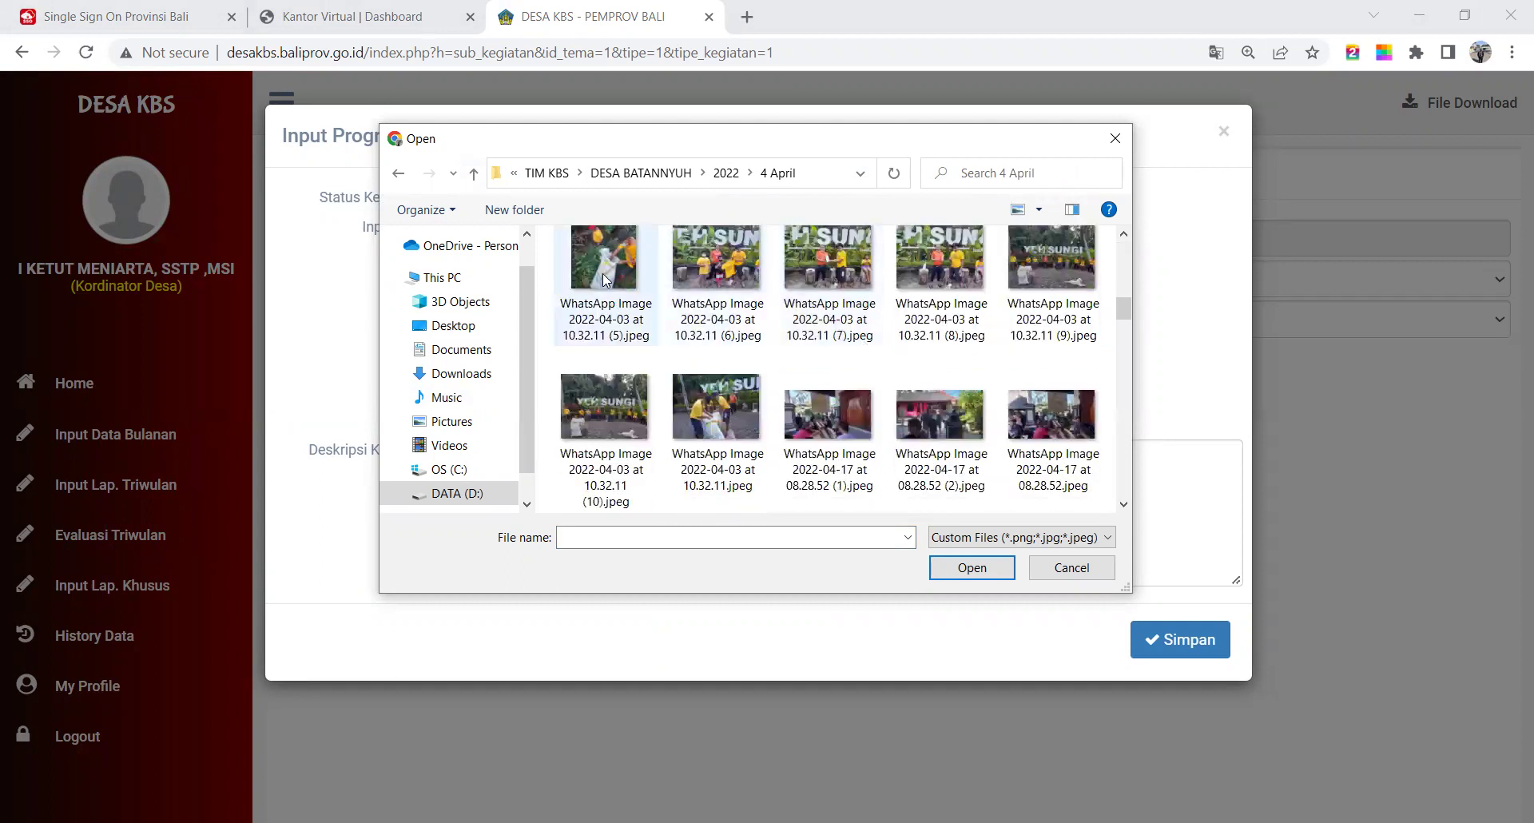
pyautogui.scroll(-2, 719, 336)
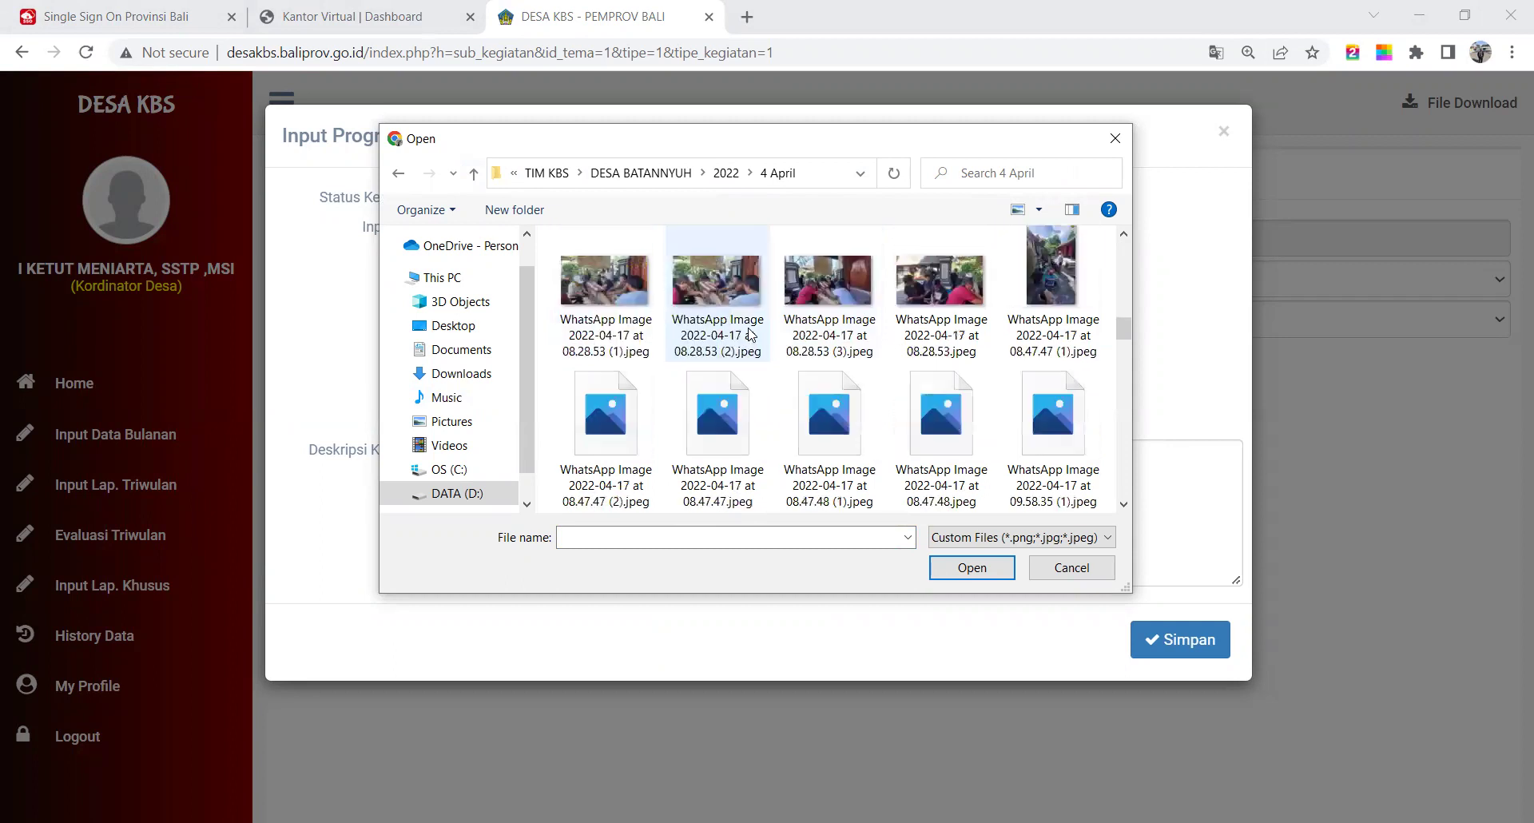
pyautogui.scroll(3, 749, 335)
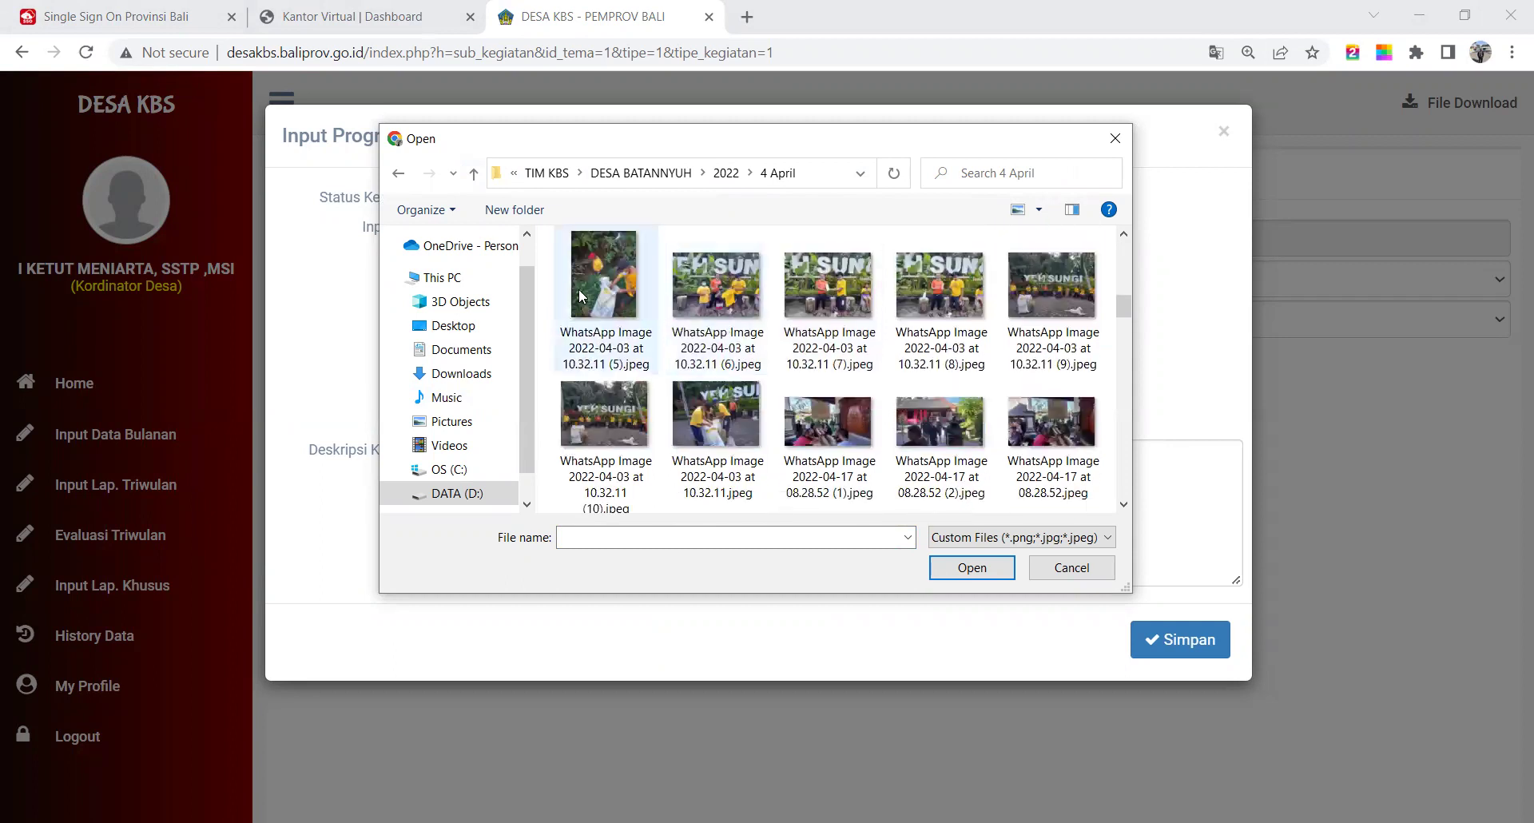
pyautogui.click(596, 274)
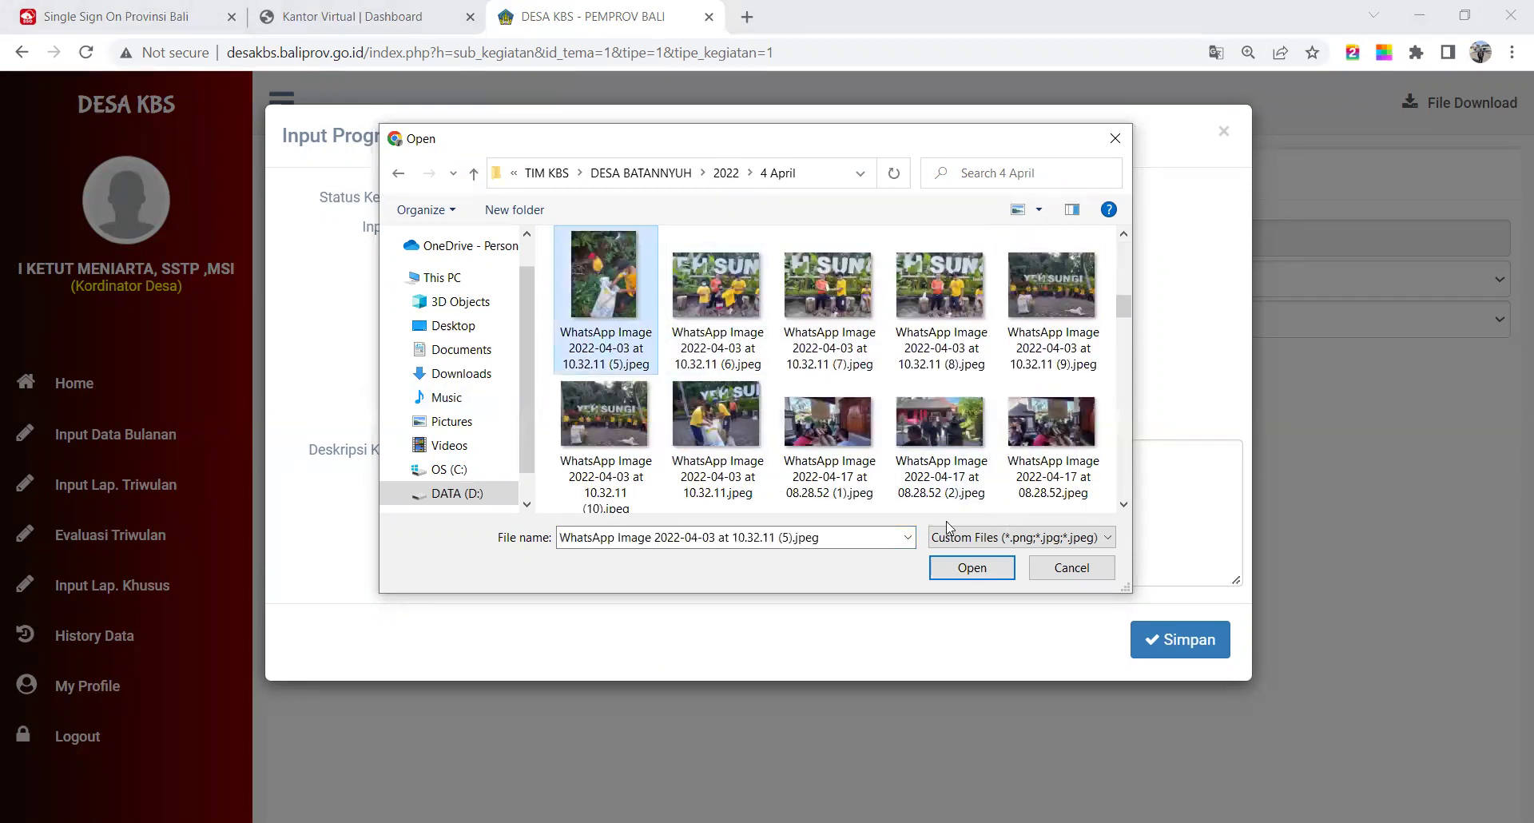
pyautogui.click(999, 568)
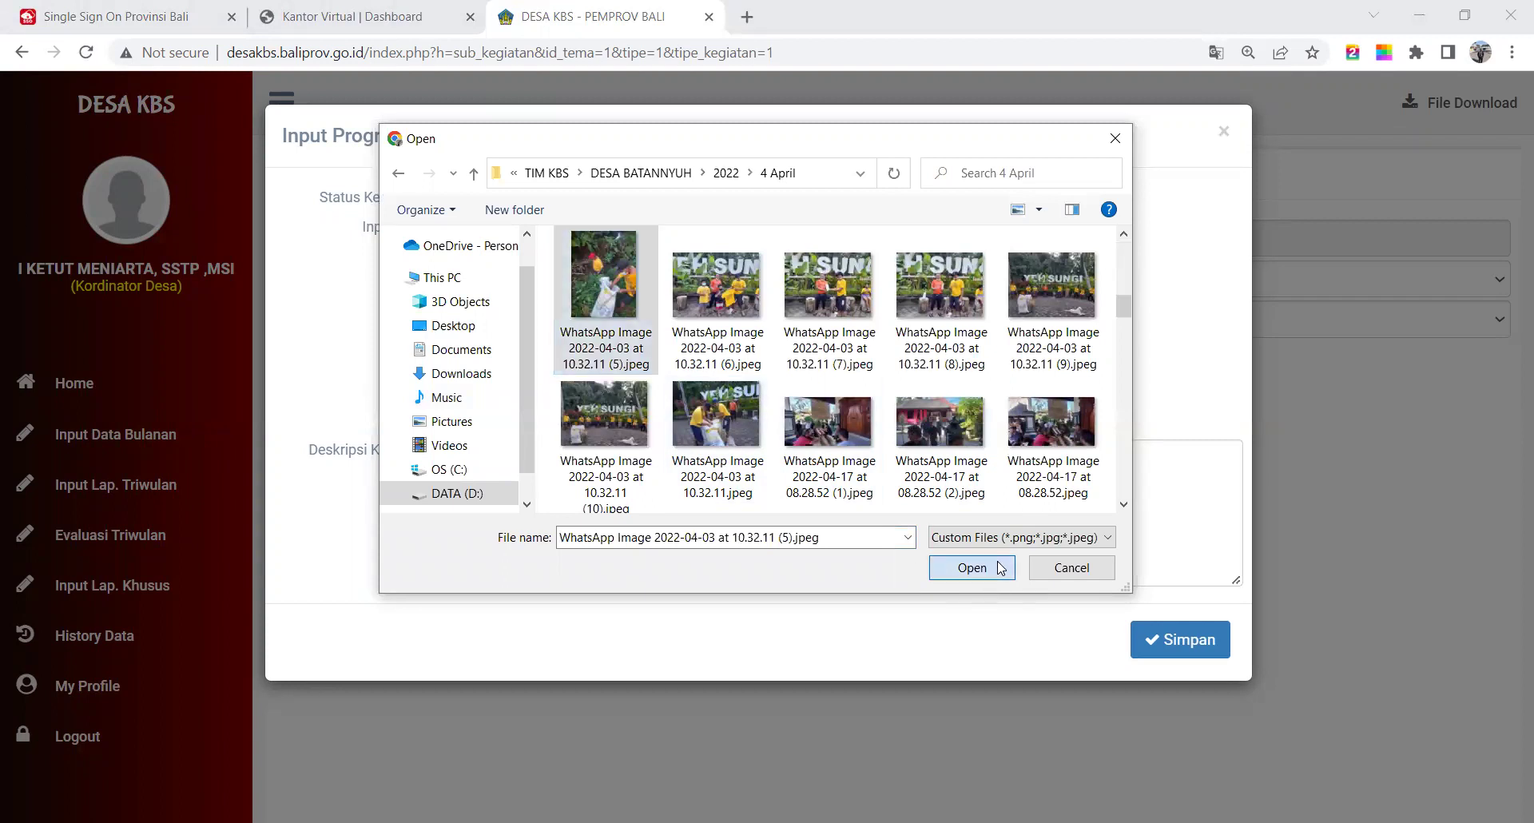
# Describe the activity as "Pembersihan sampah plastik di lingkungan Desa Batannyuh" and save the progress entry.
pyautogui.click(574, 481)
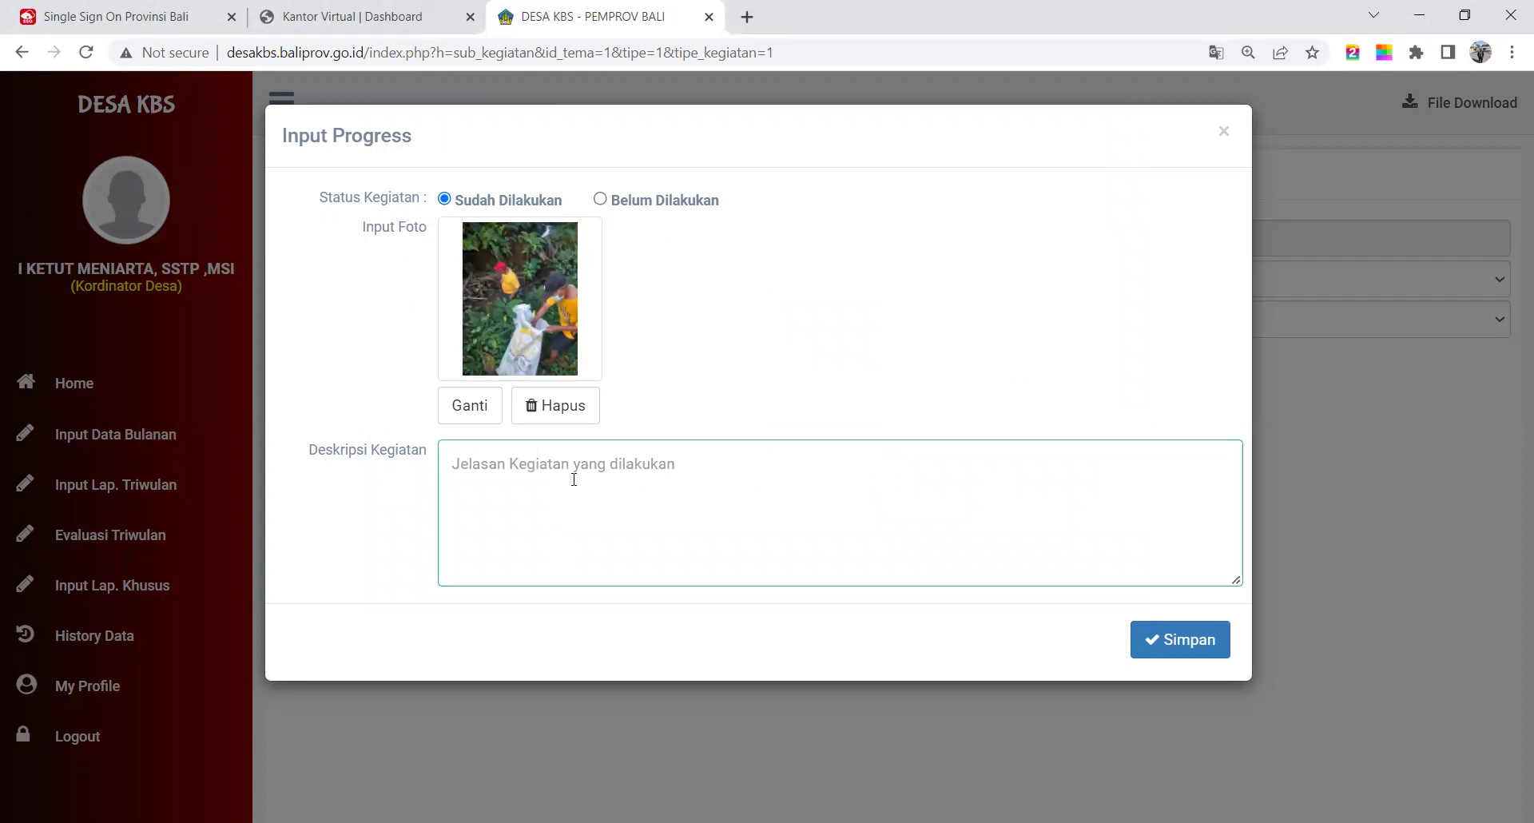
pyautogui.write('Pembe')
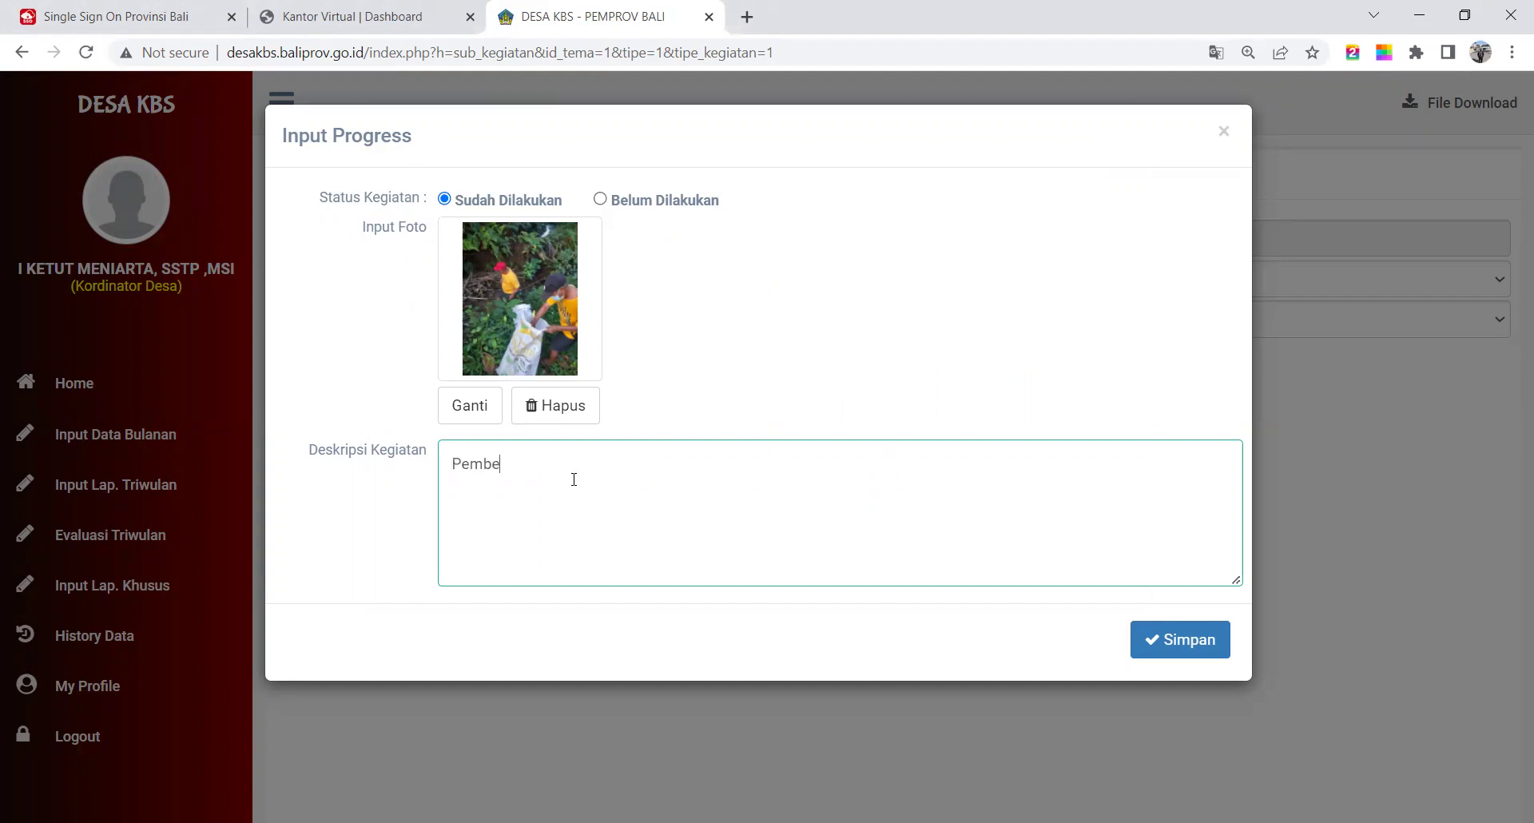
pyautogui.write('rssihan sampah plasy')
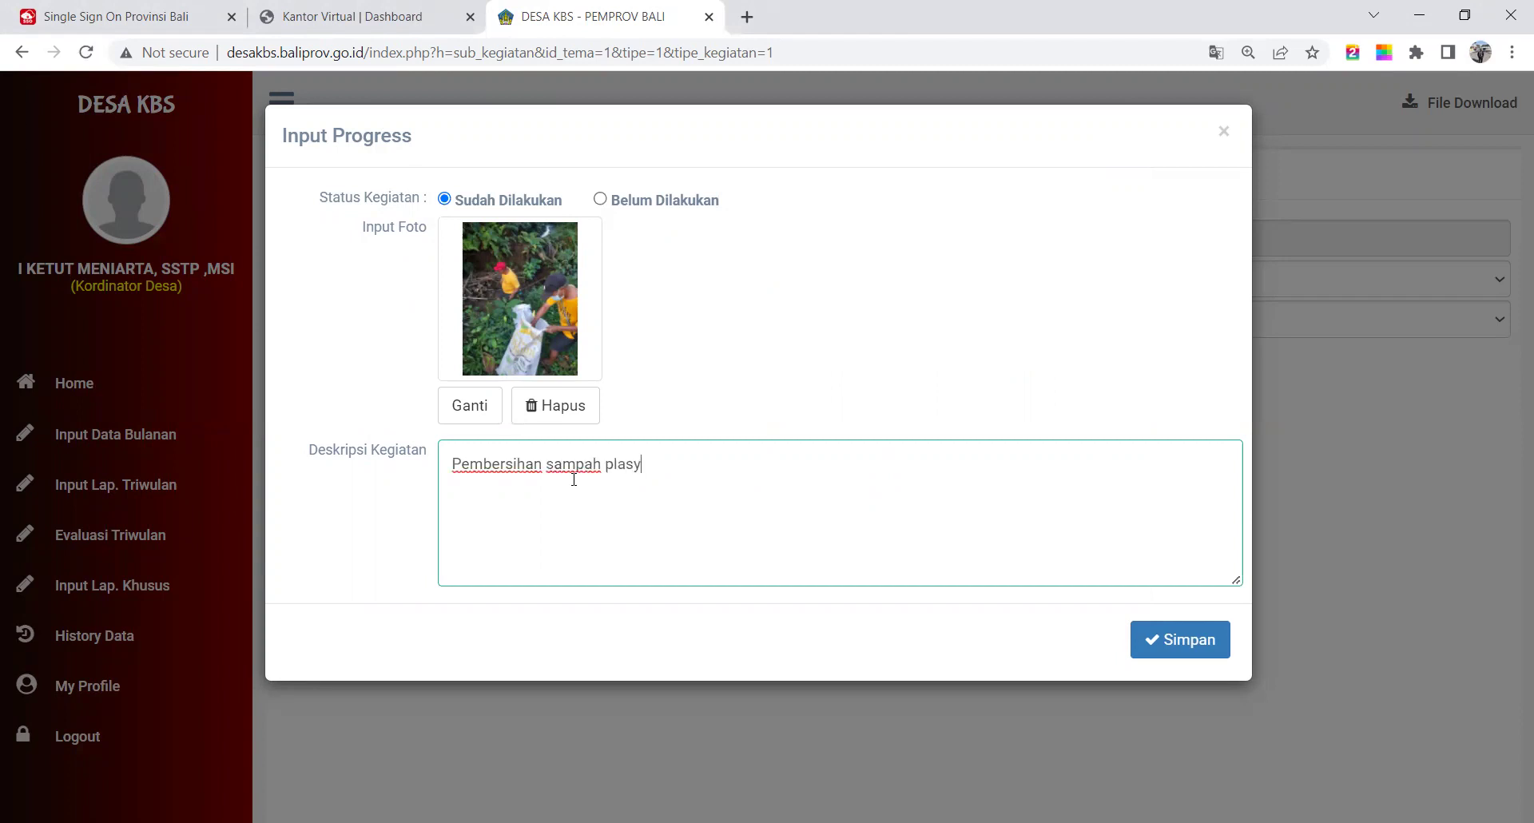
pyautogui.write('tik di lingkungan D')
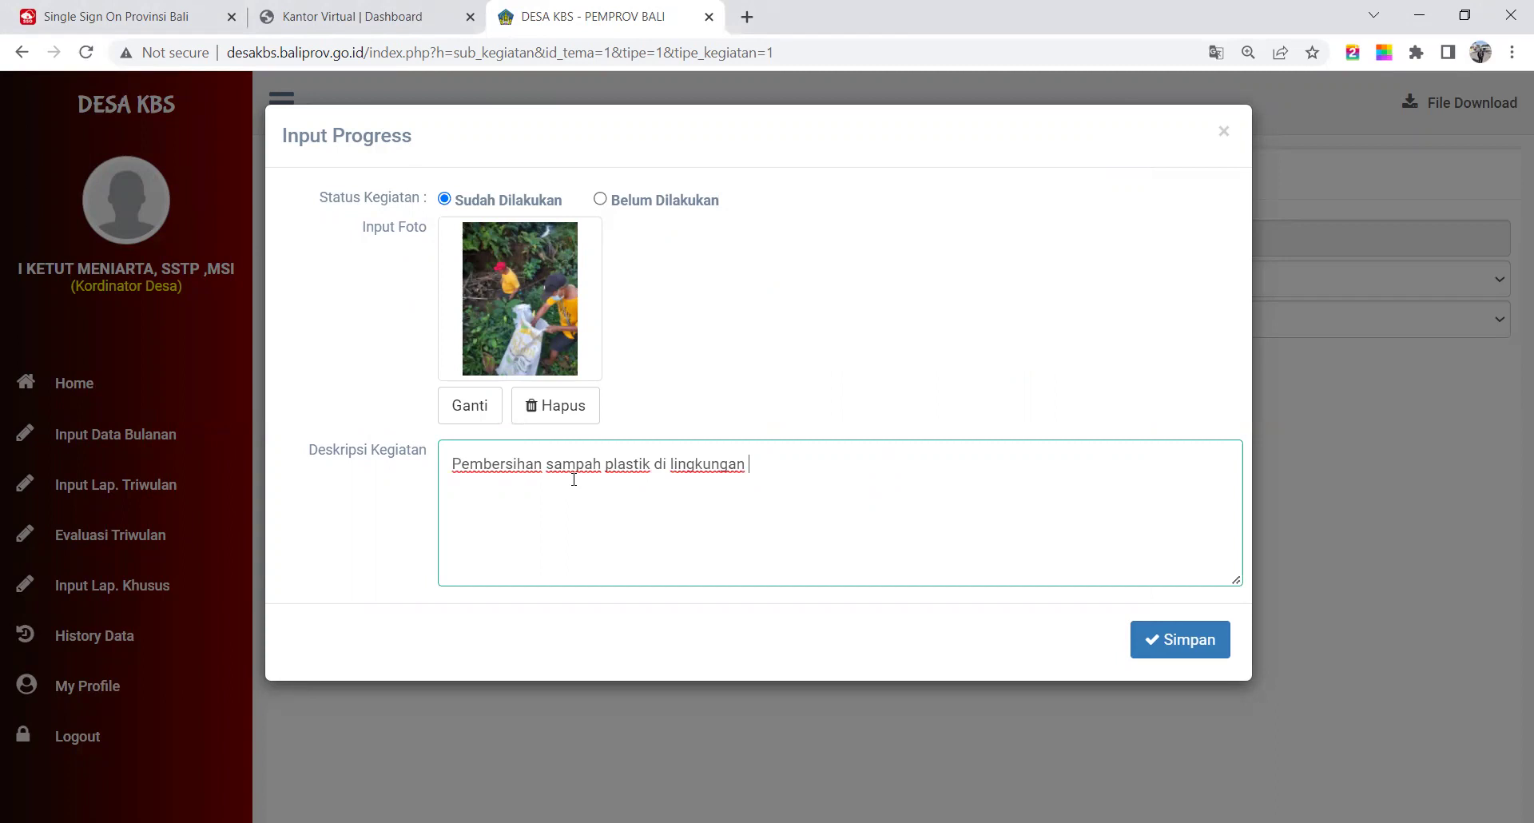
pyautogui.write('esa bata')
pyautogui.press('BackSpace')
pyautogui.press('BackSpace')
pyautogui.press('BackSpace')
pyautogui.write('Batannyu')
pyautogui.click(1174, 648)
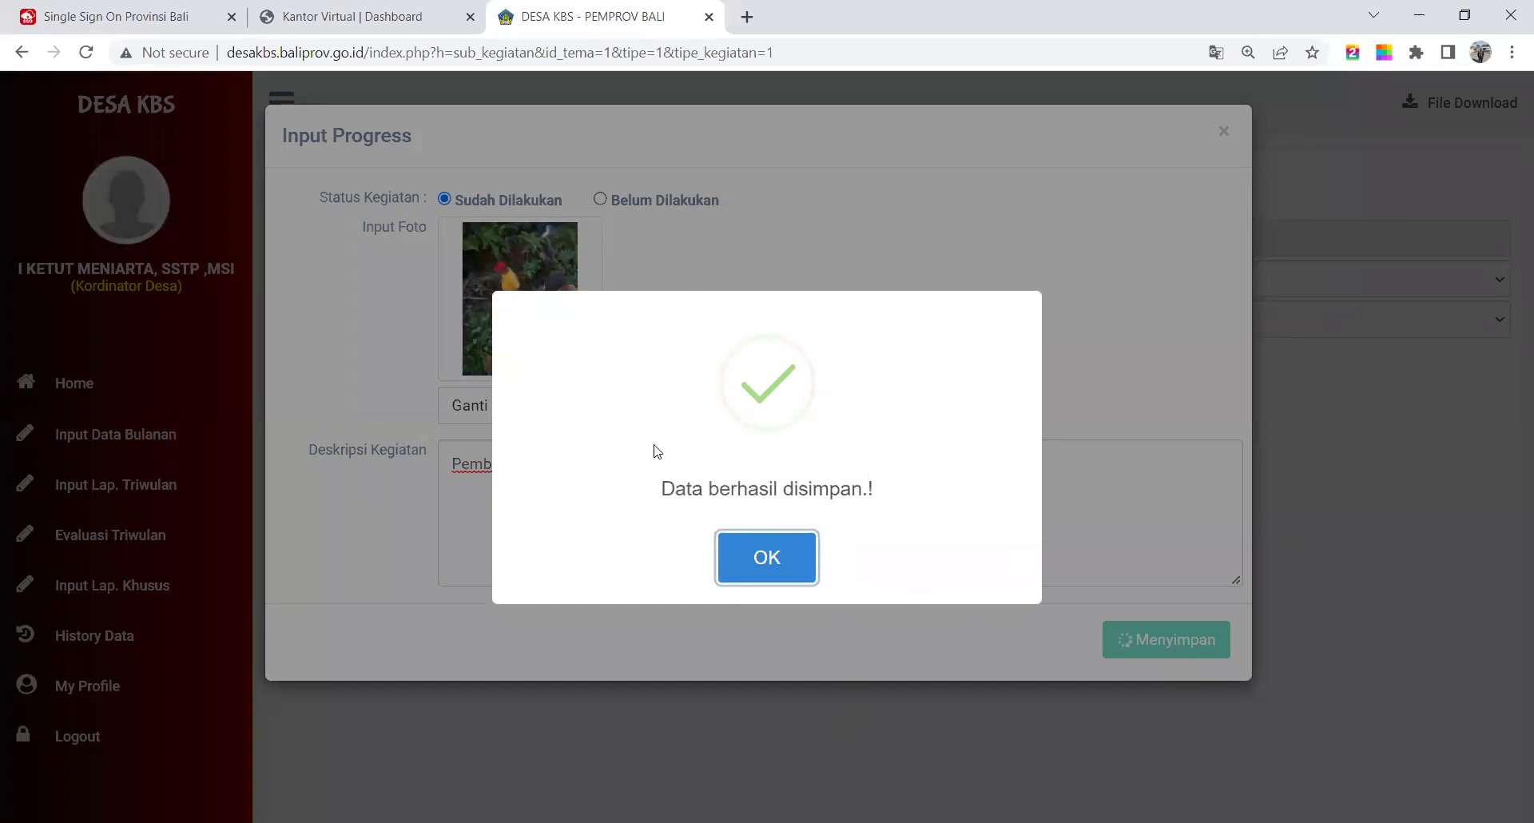
pyautogui.click(772, 557)
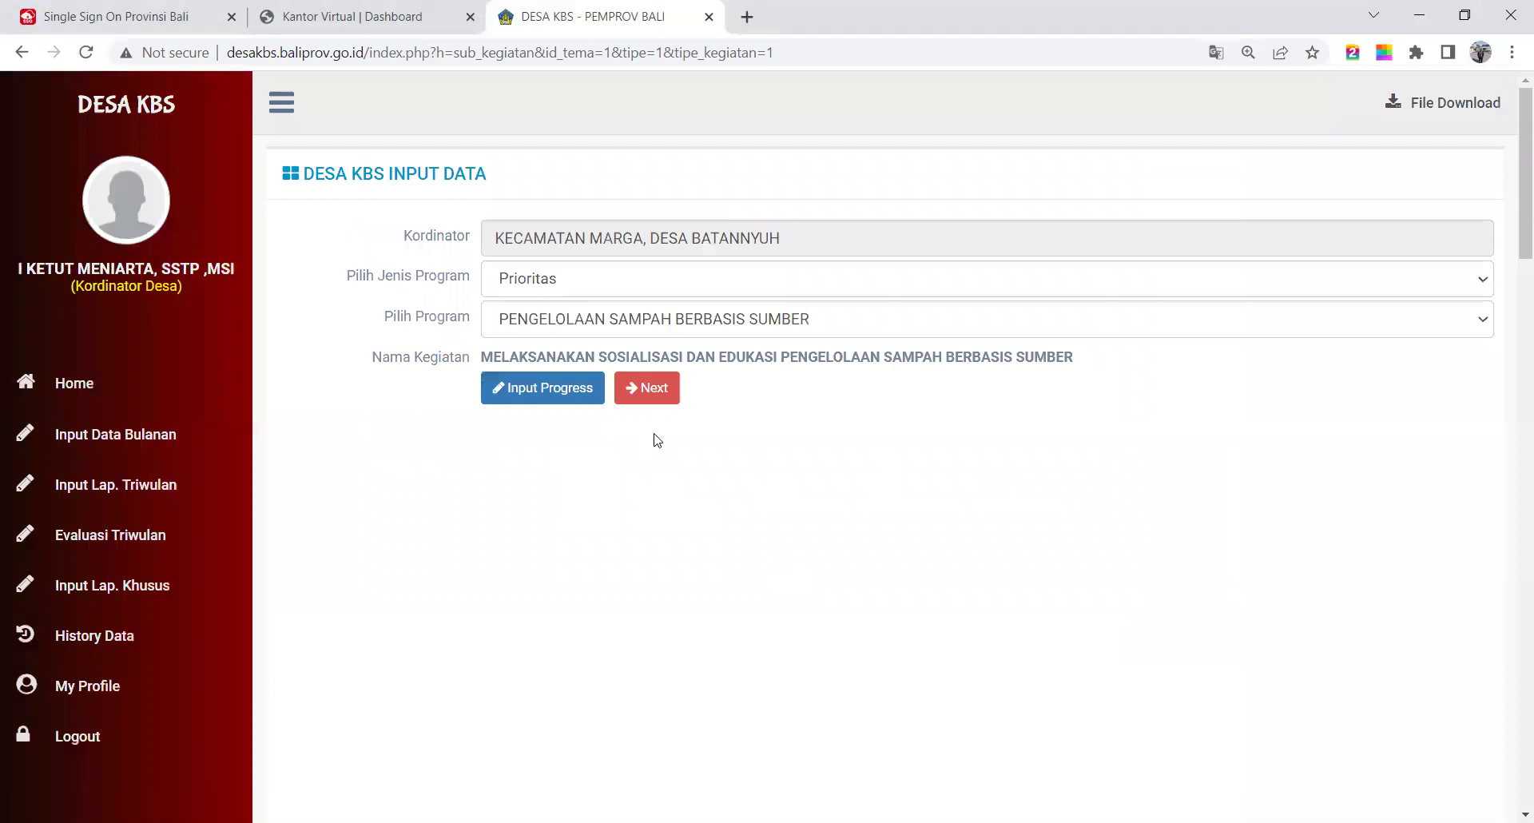
# Continue to the community activities, mark activity 1 as Sudah Dilakukan and attach the photo Bank Sampah Umadiwang.jpg.
pyautogui.click(662, 397)
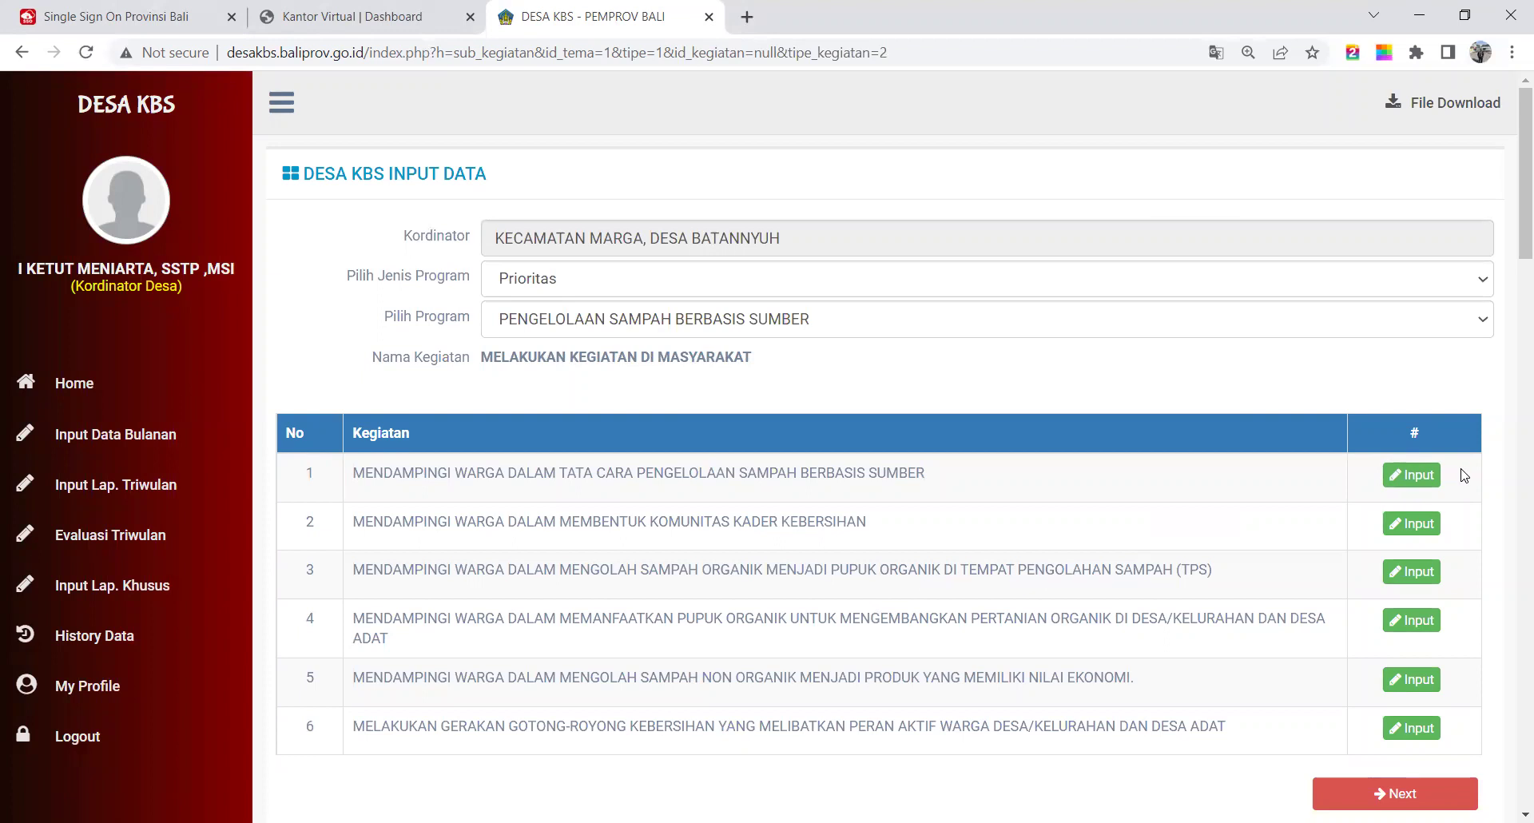
pyautogui.click(1414, 474)
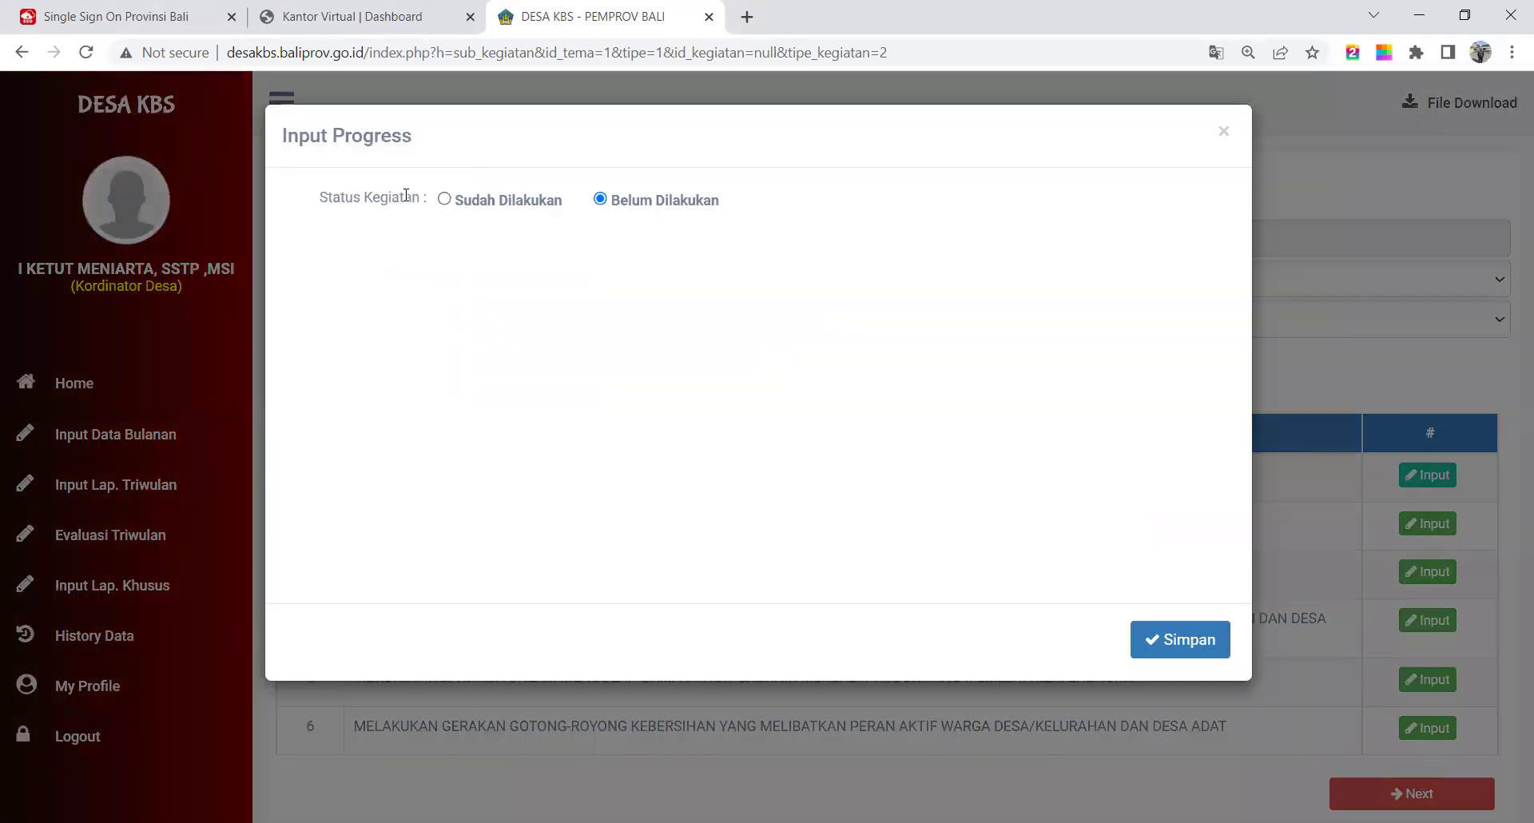
pyautogui.click(444, 199)
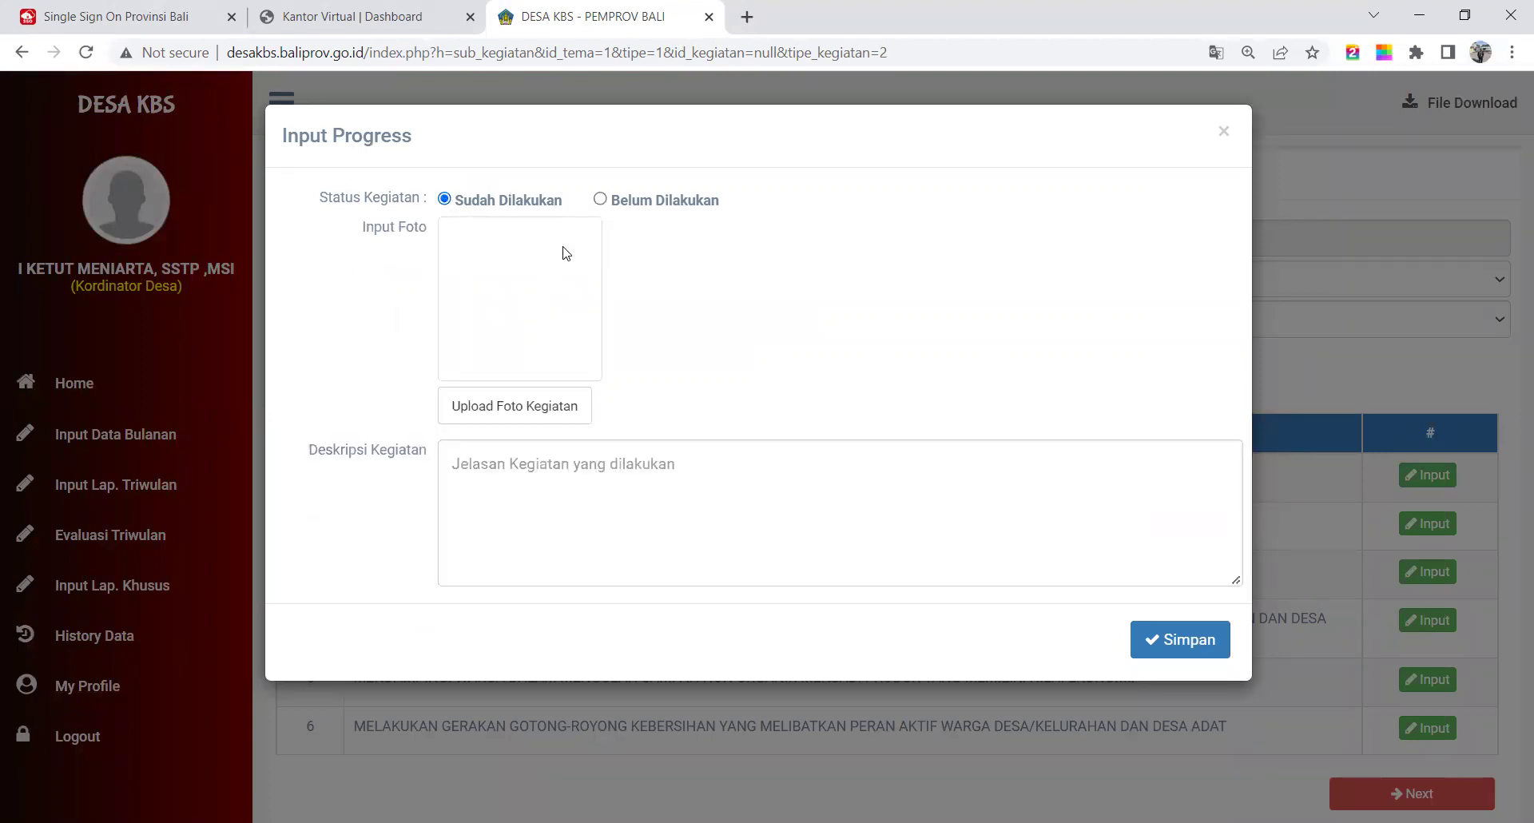
pyautogui.click(500, 403)
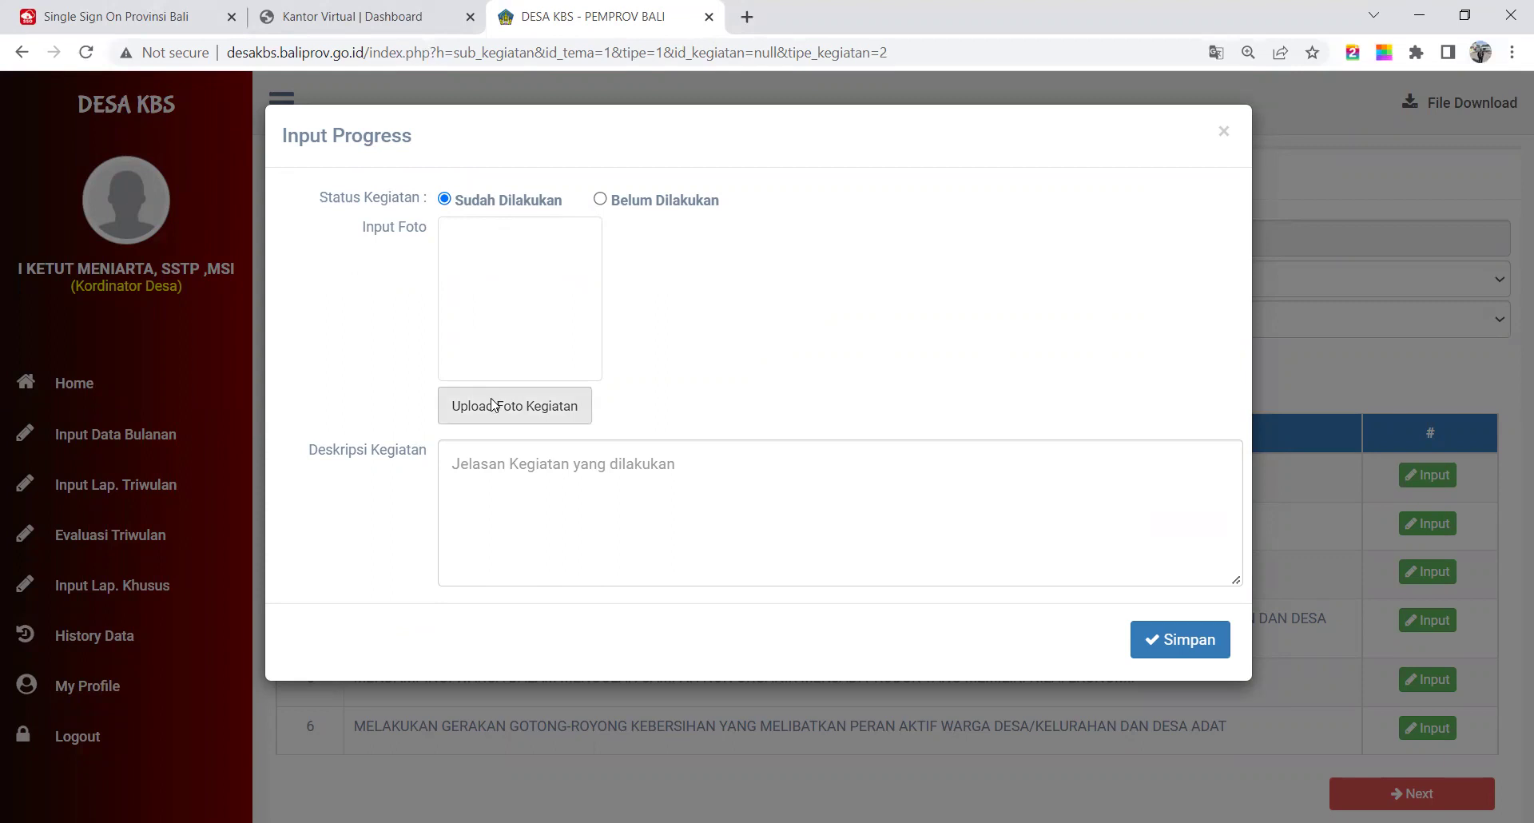
pyautogui.click(487, 415)
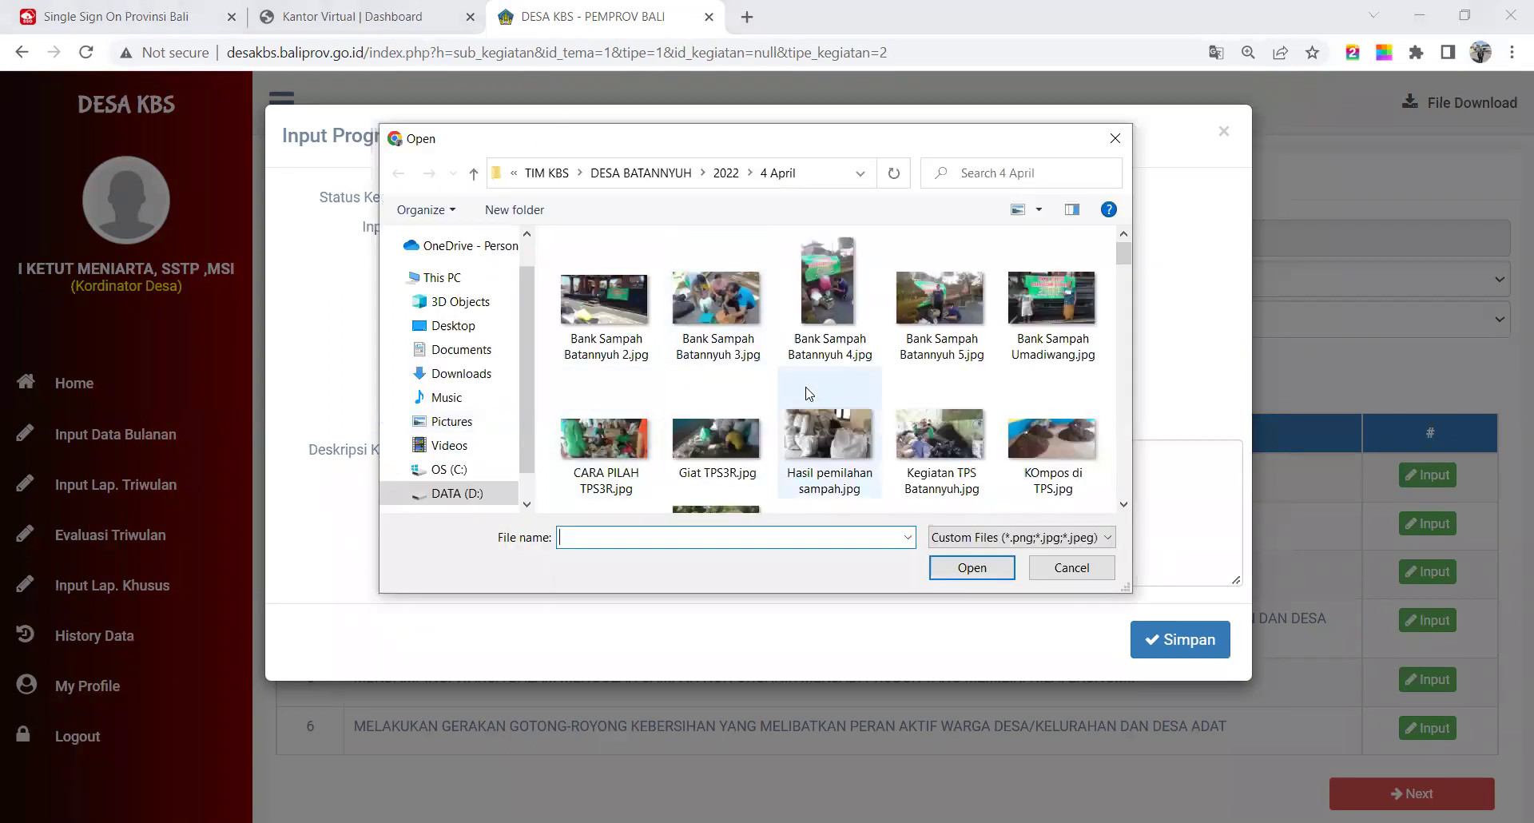
pyautogui.click(1036, 305)
pyautogui.click(982, 575)
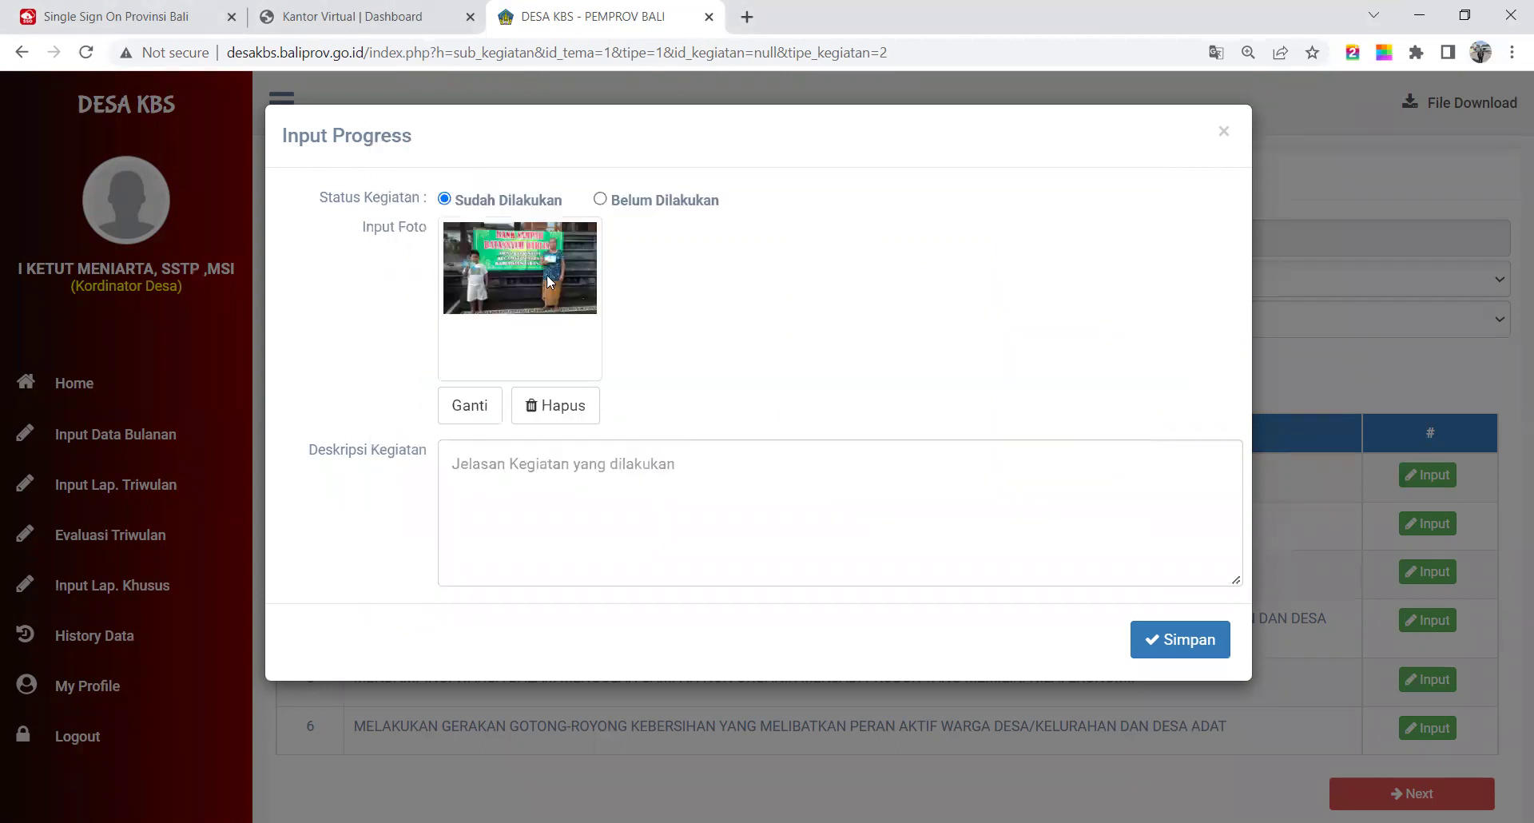
# Describe the activity as "Kegiatan Bank Sampah di Banjar Umadiwang" and save the progress entry.
pyautogui.click(464, 476)
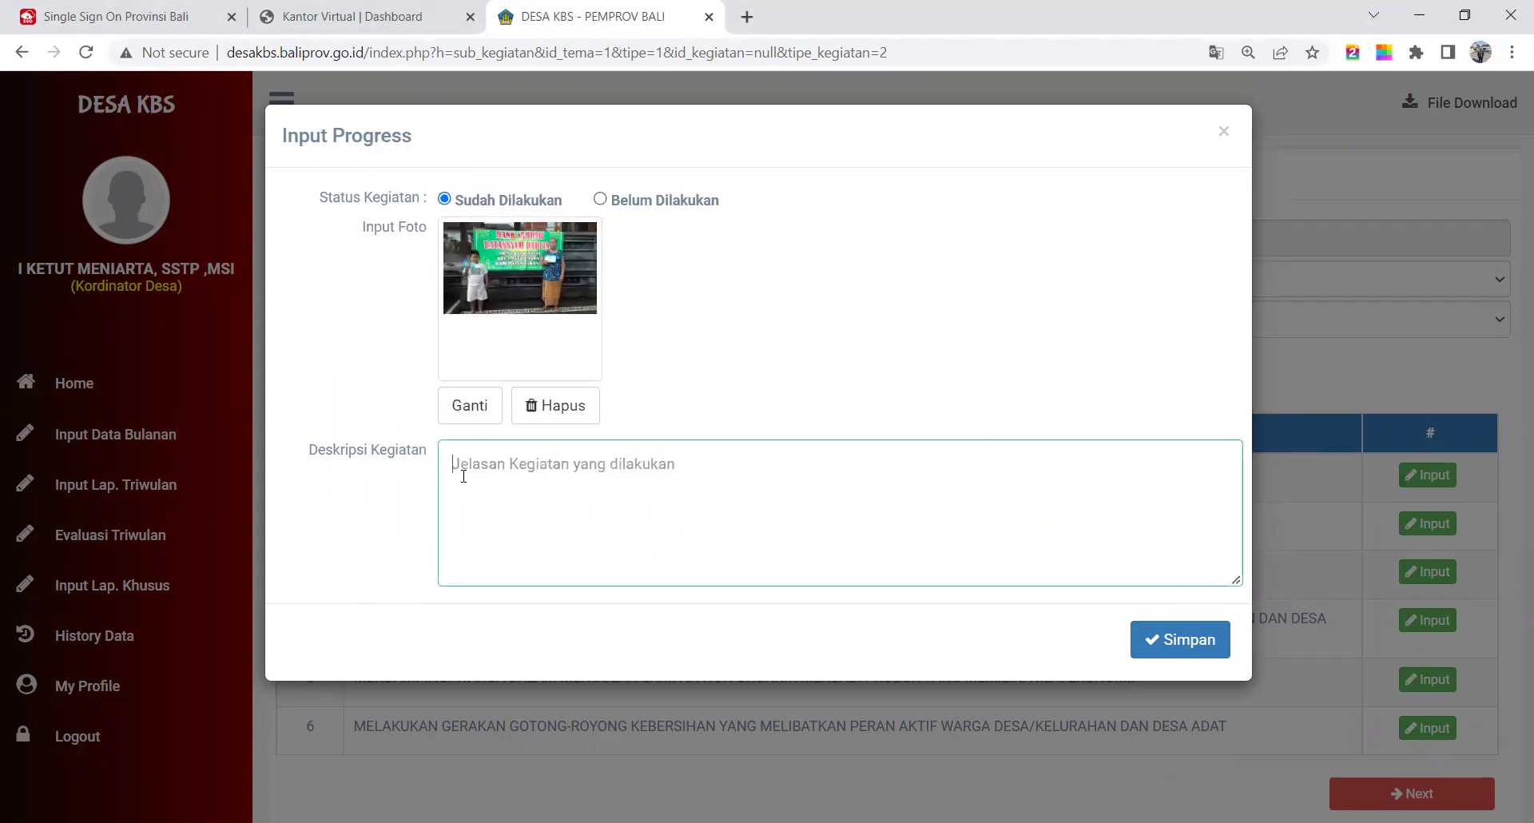
pyautogui.write('eg')
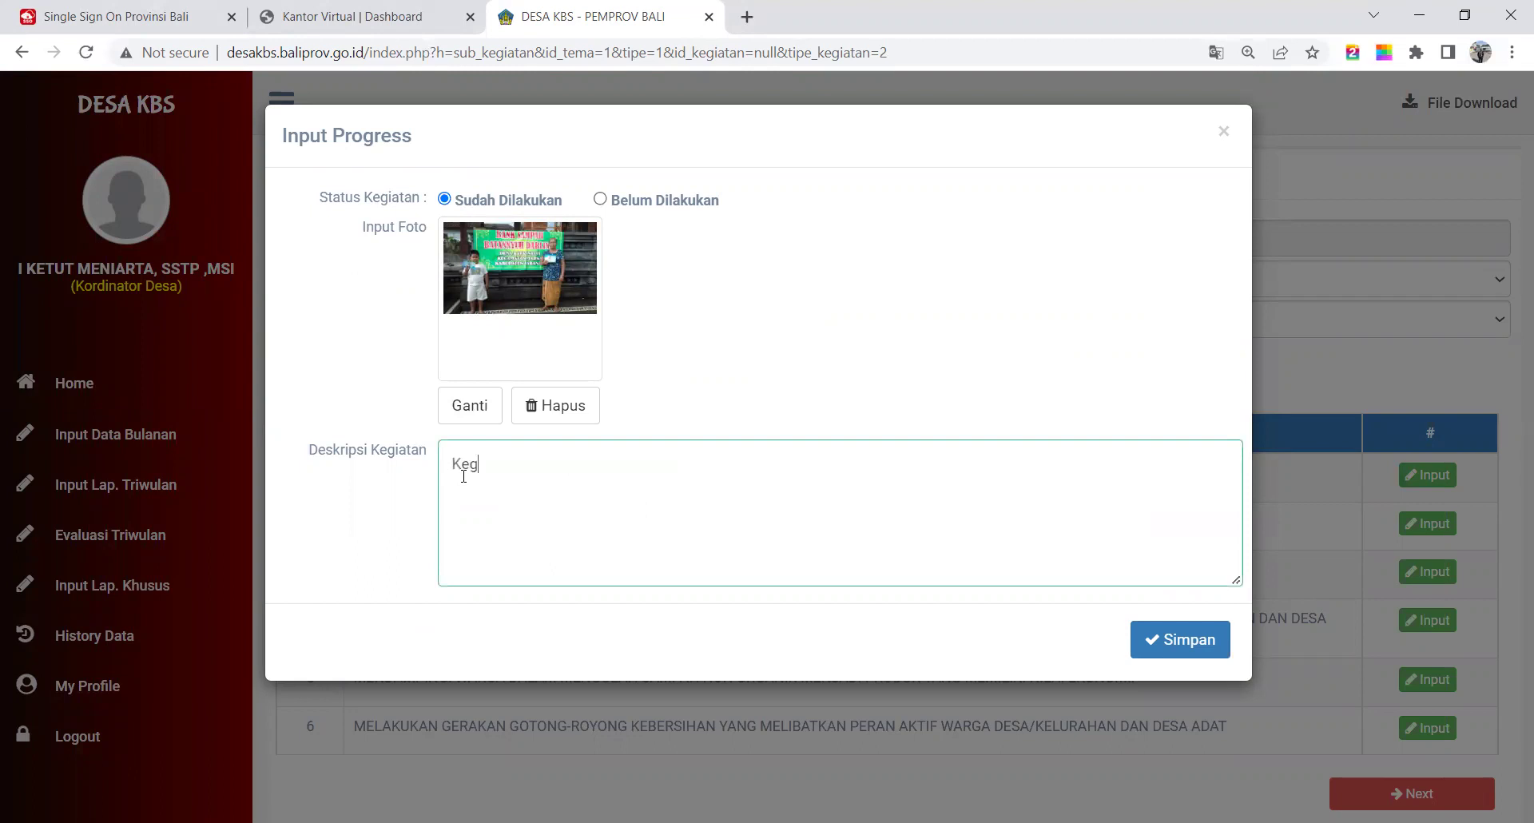
pyautogui.write('iatan Bank Sampah di Ban')
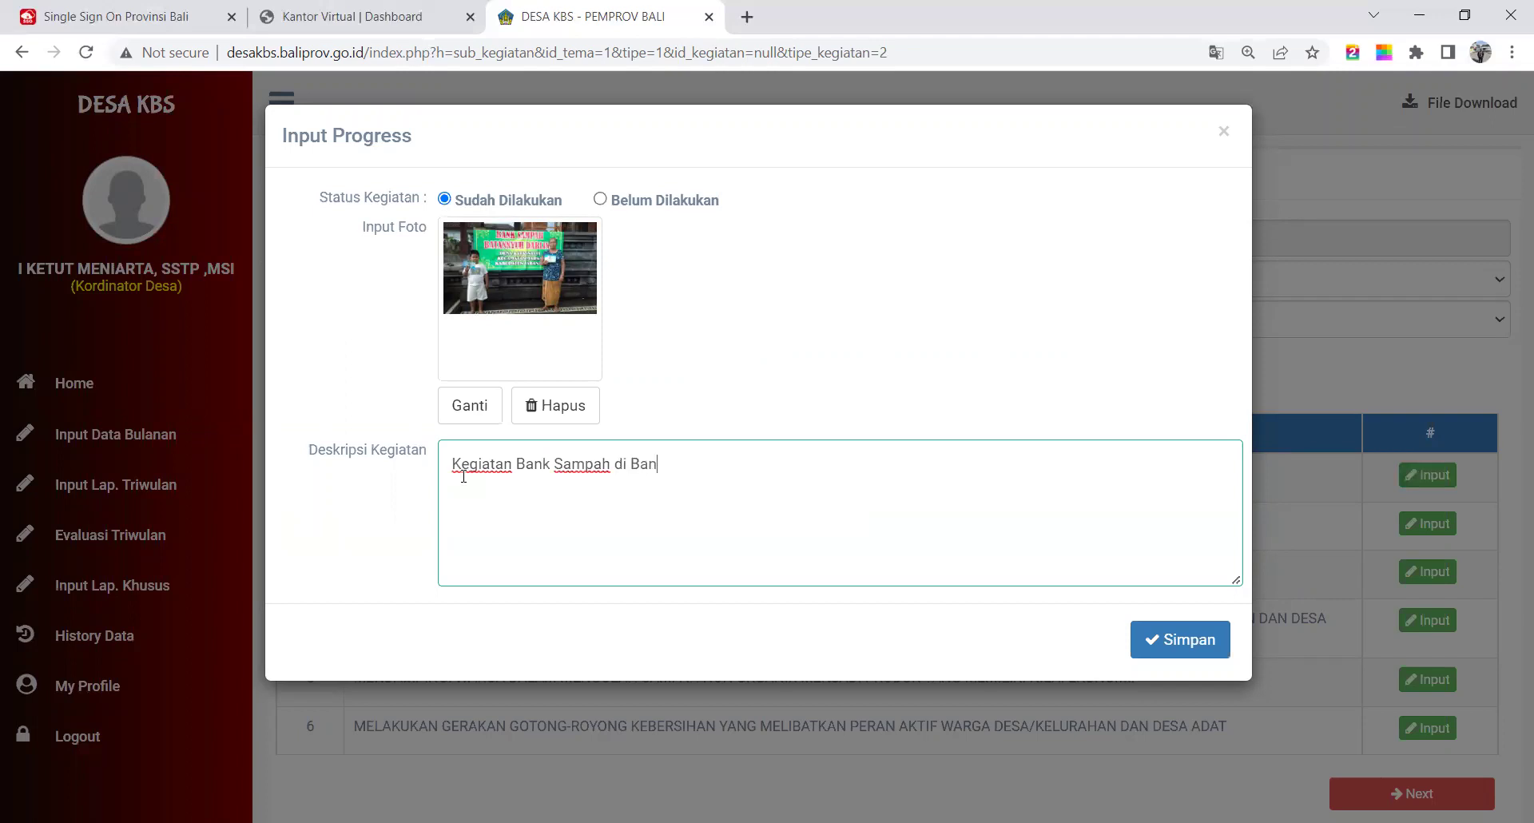
pyautogui.write('jar Umadiwang')
pyautogui.click(1182, 640)
pyautogui.click(771, 557)
# Continue past the remaining community activities and the facilitation activities to the program indicators without adding entries.
pyautogui.scroll(-1, 1346, 546)
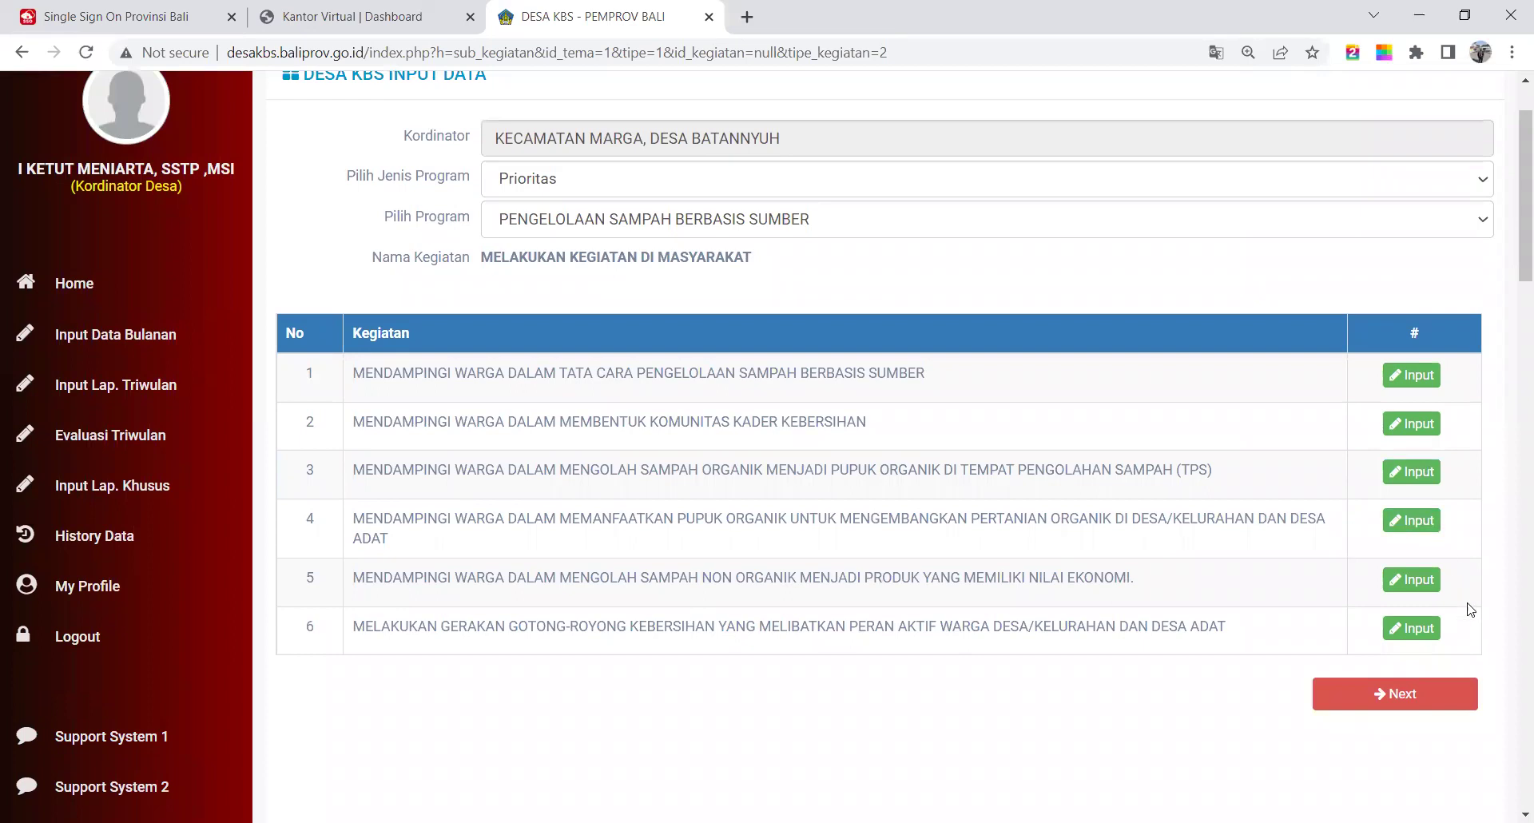
pyautogui.click(1397, 698)
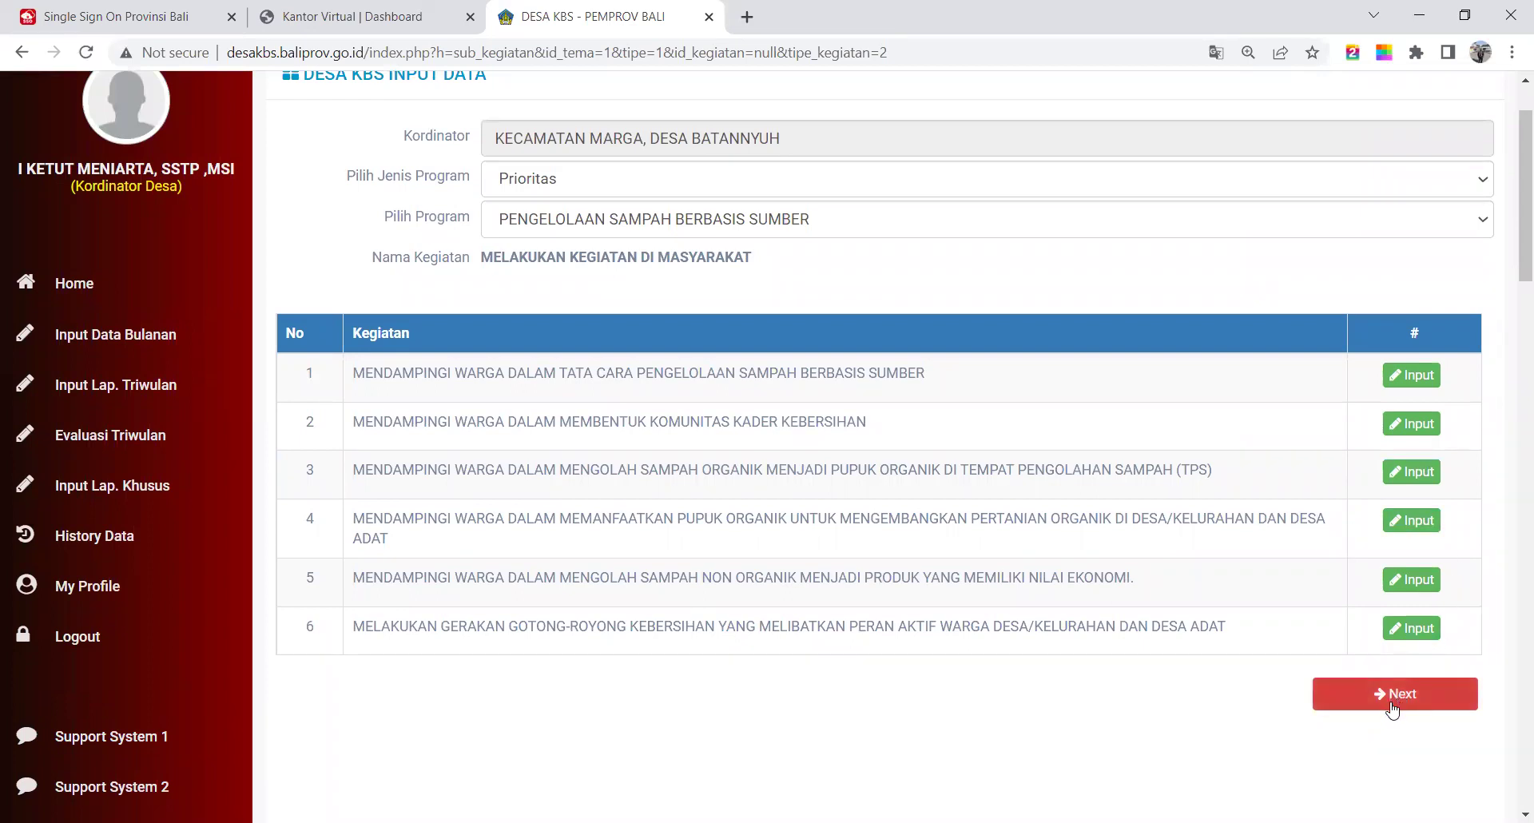
pyautogui.click(1392, 707)
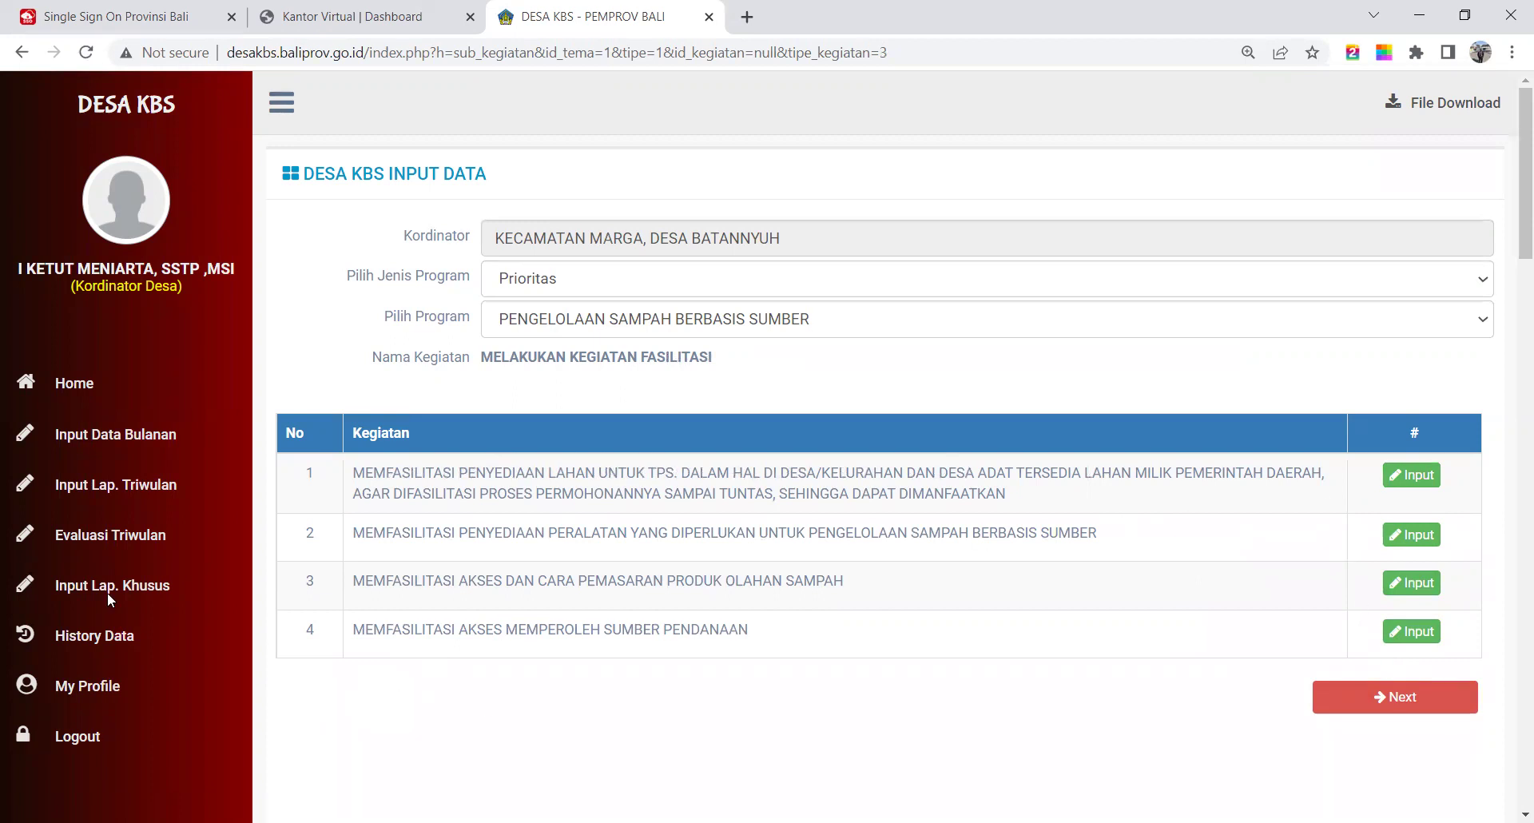
pyautogui.click(1377, 703)
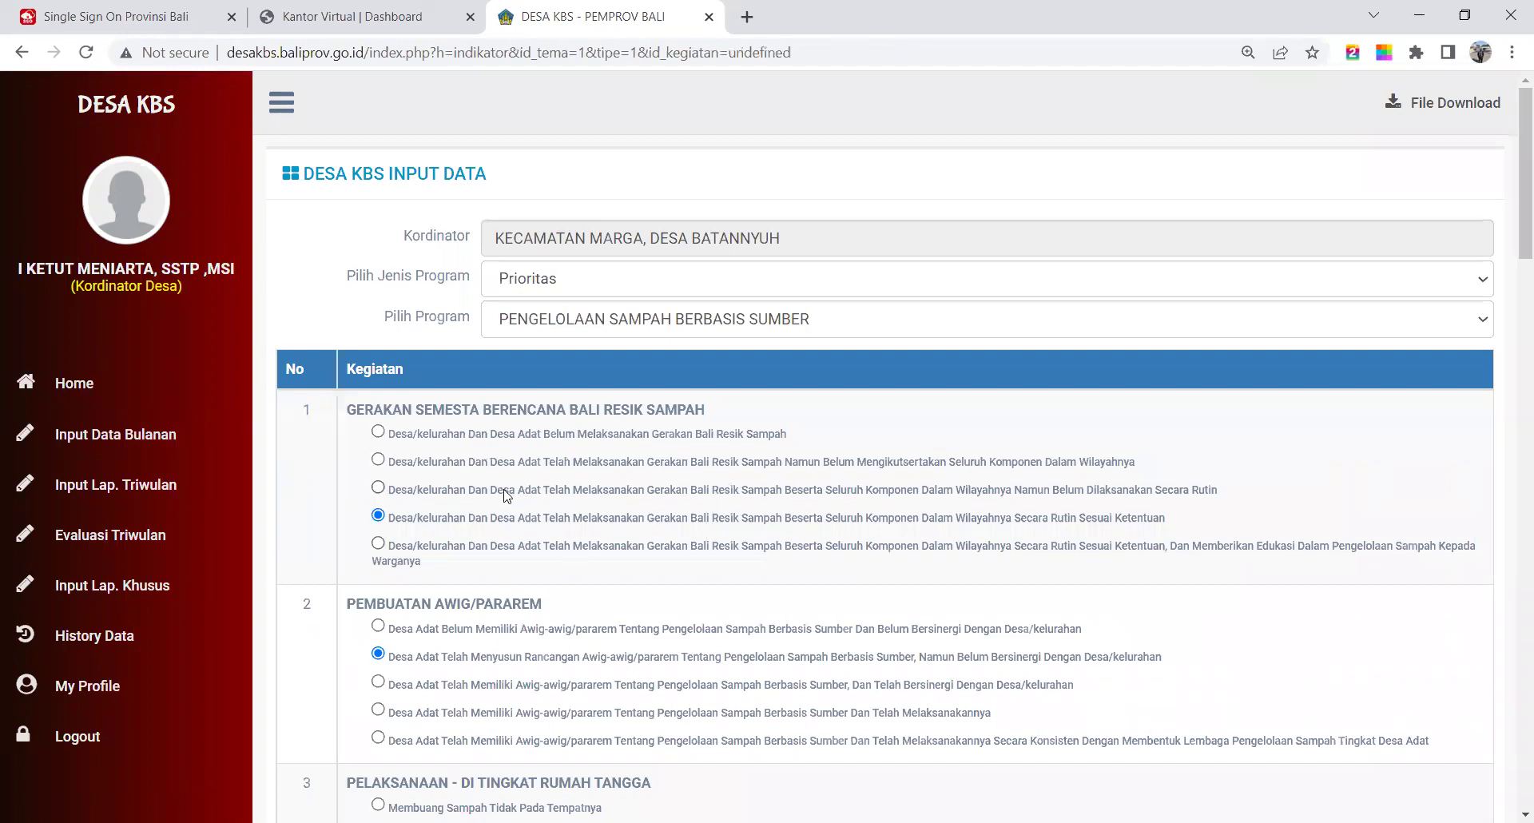
# Rate GERAKAN SEMESTA BERENCANA BALI RESIK SAMPAH as carried out with all components "Secara Rutin Sesuai Ketentuan", without the education option.
pyautogui.scroll(-4, 506, 495)
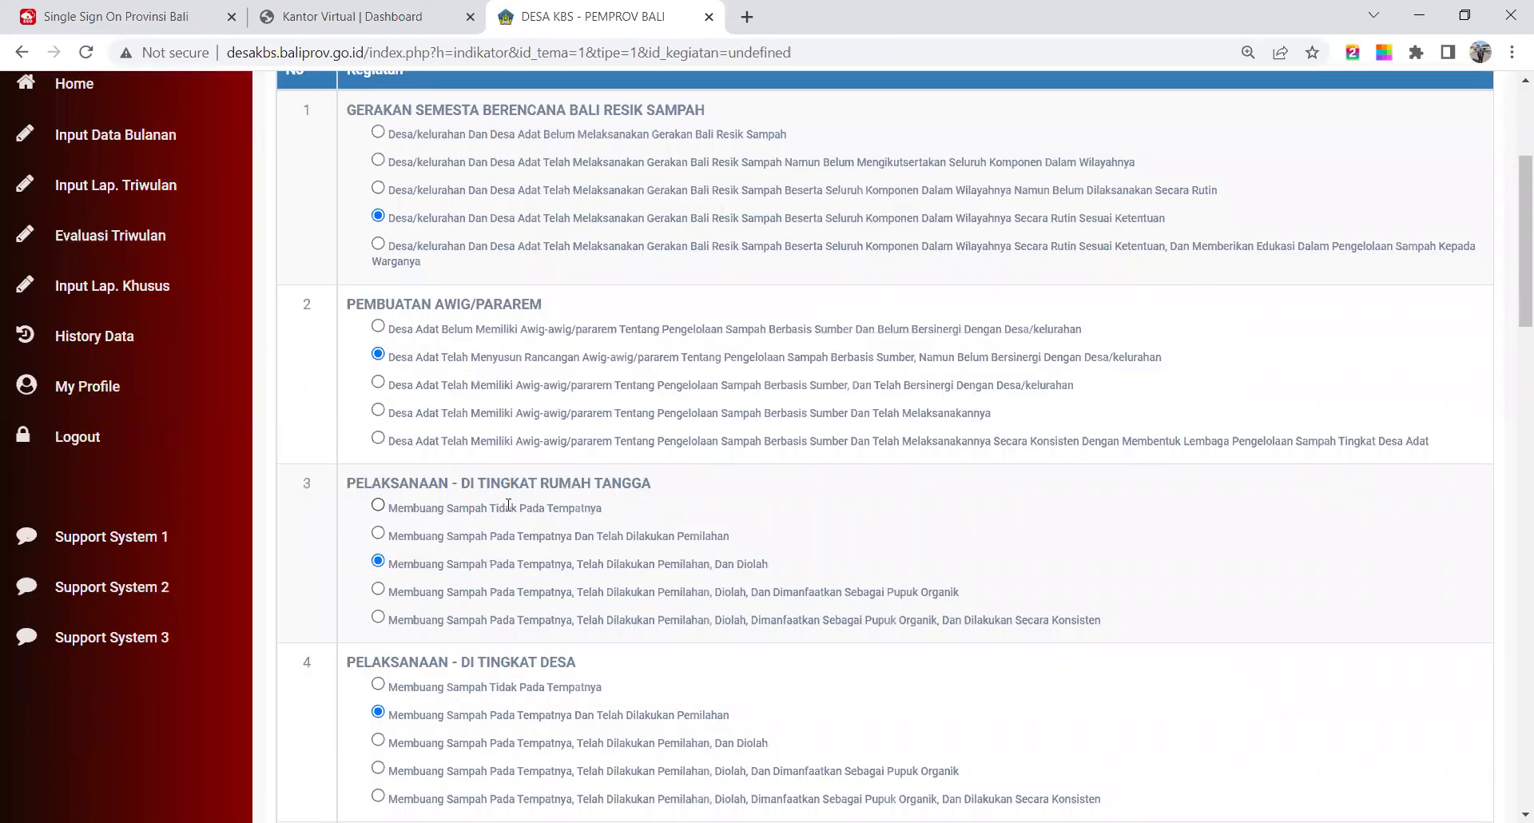
pyautogui.scroll(3, 480, 388)
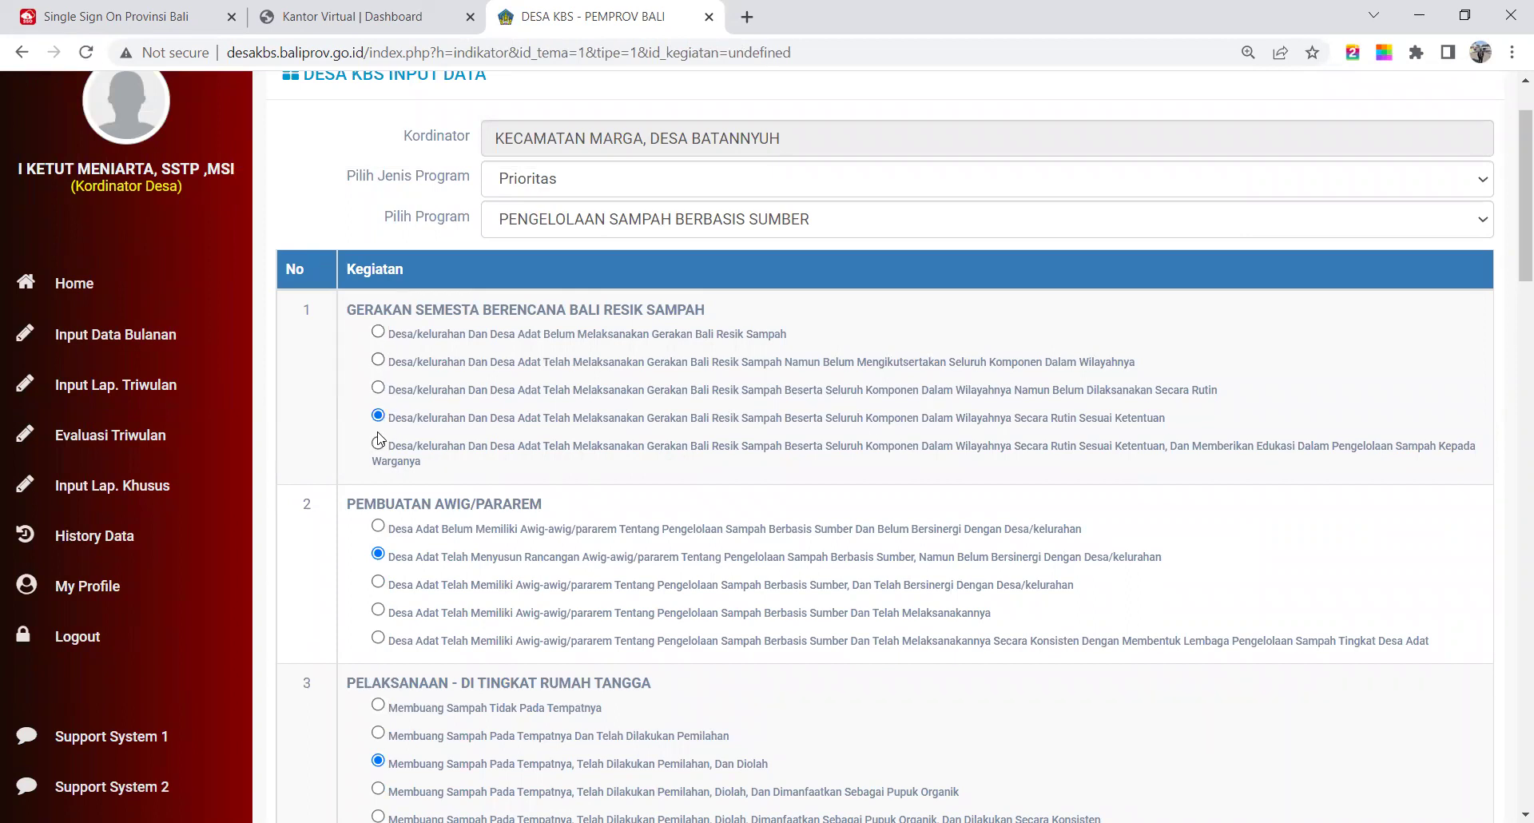
pyautogui.scroll(-3, 480, 392)
pyautogui.scroll(5, 447, 415)
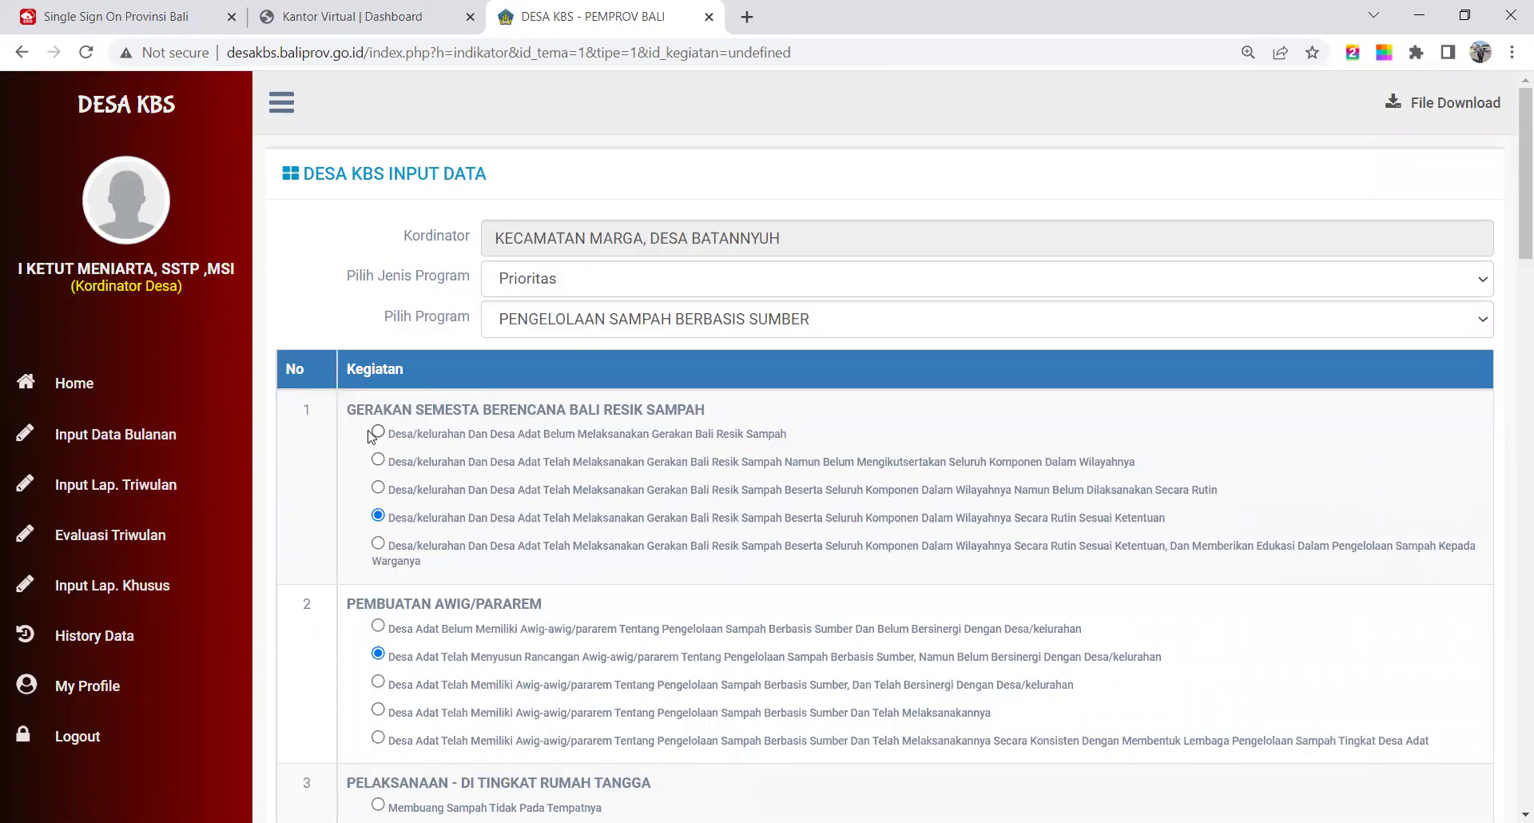
pyautogui.click(378, 432)
pyautogui.click(378, 517)
# Rate PEMBUATAN AWIG/PARAREM as "Telah Memiliki Awig-awig/pararem" and "Telah Bersinergi Dengan Desa/kelurahan", and continue to the problem and solution form.
pyautogui.scroll(-3, 405, 495)
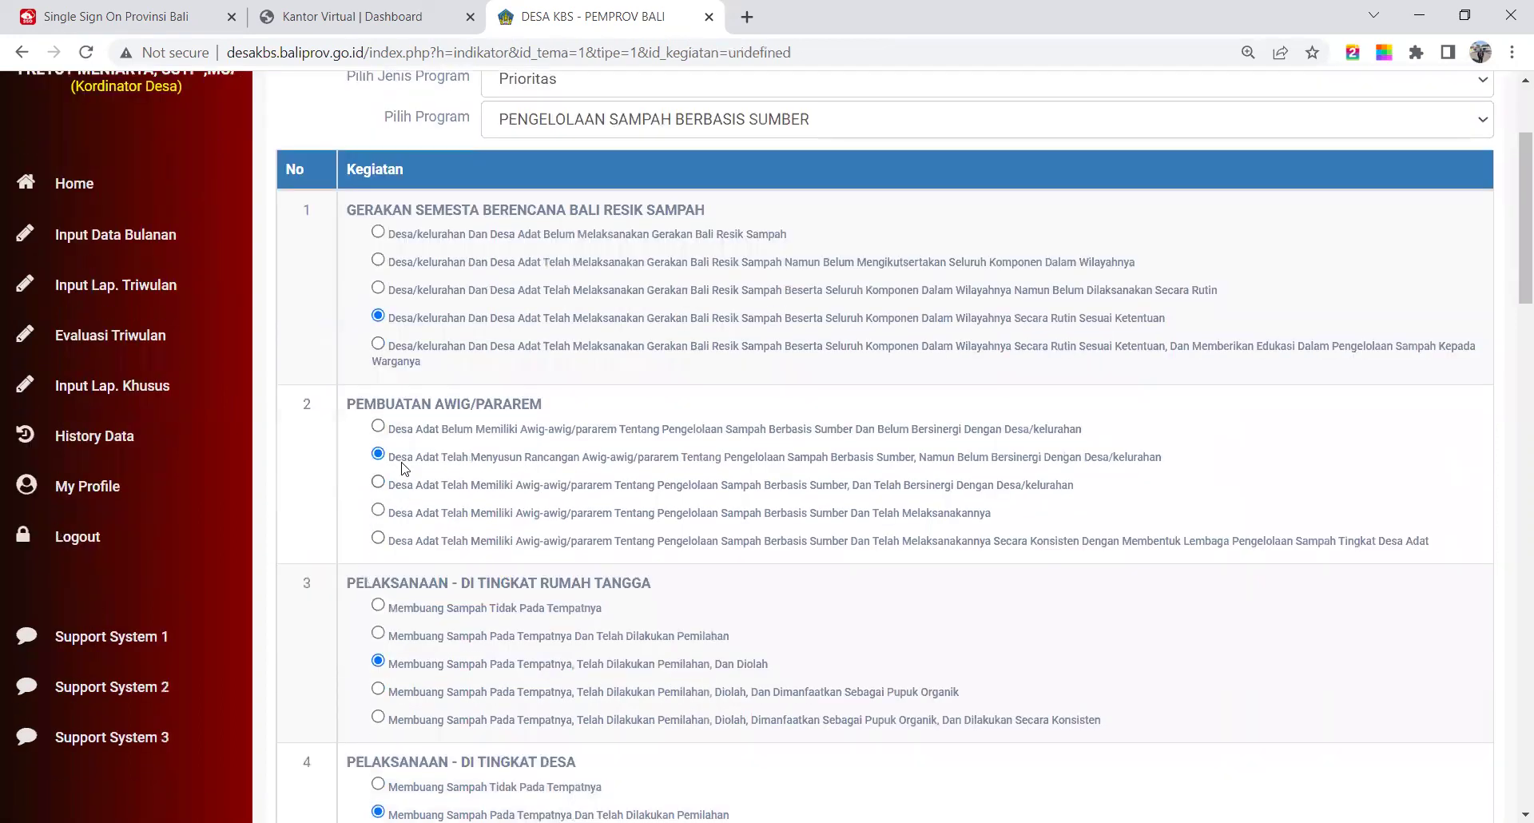
pyautogui.click(380, 428)
pyautogui.click(378, 456)
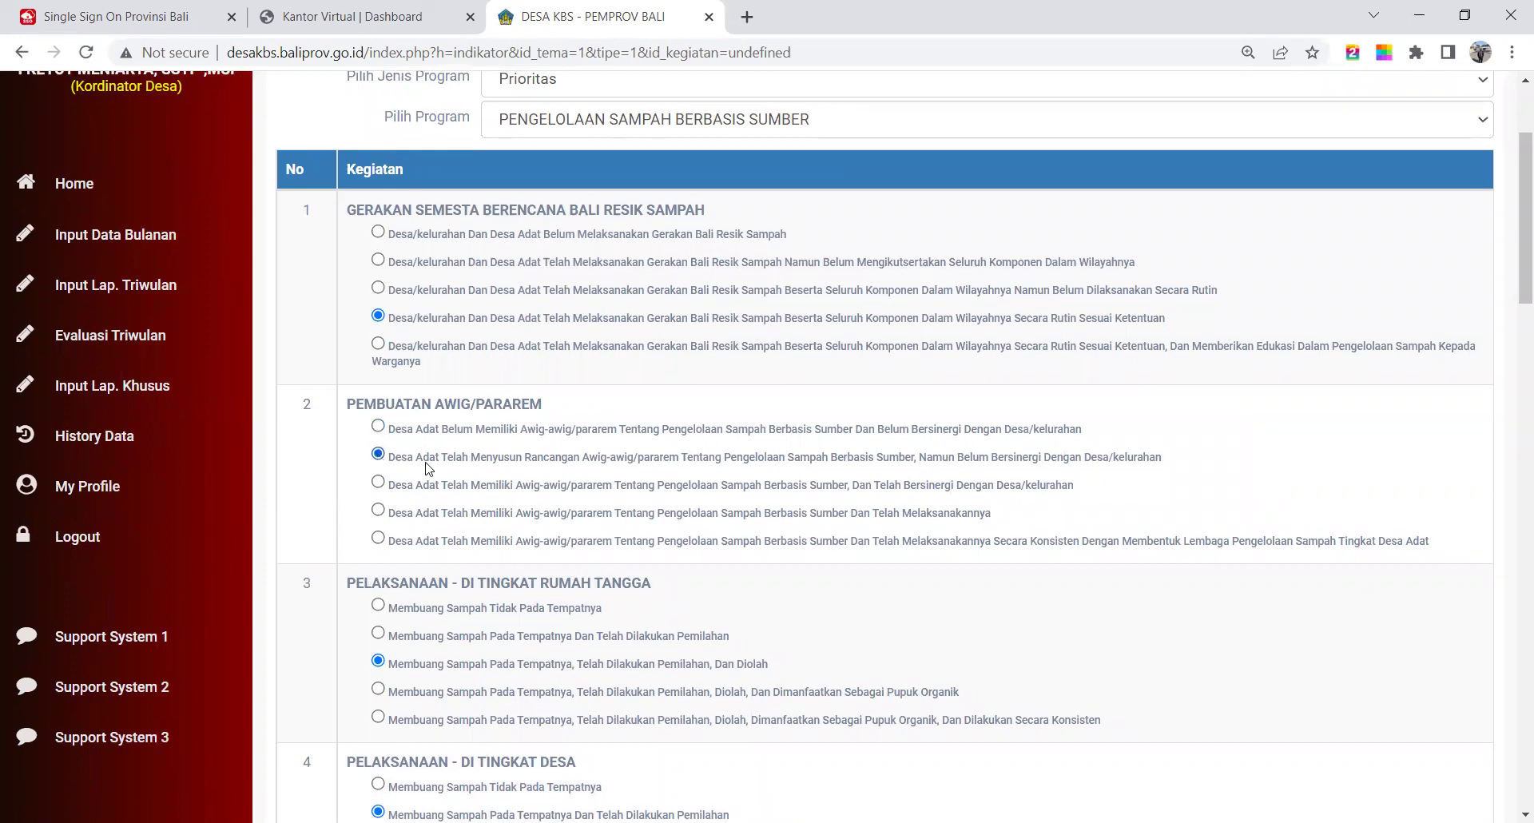
pyautogui.click(378, 484)
pyautogui.scroll(-10, 428, 487)
pyautogui.click(879, 425)
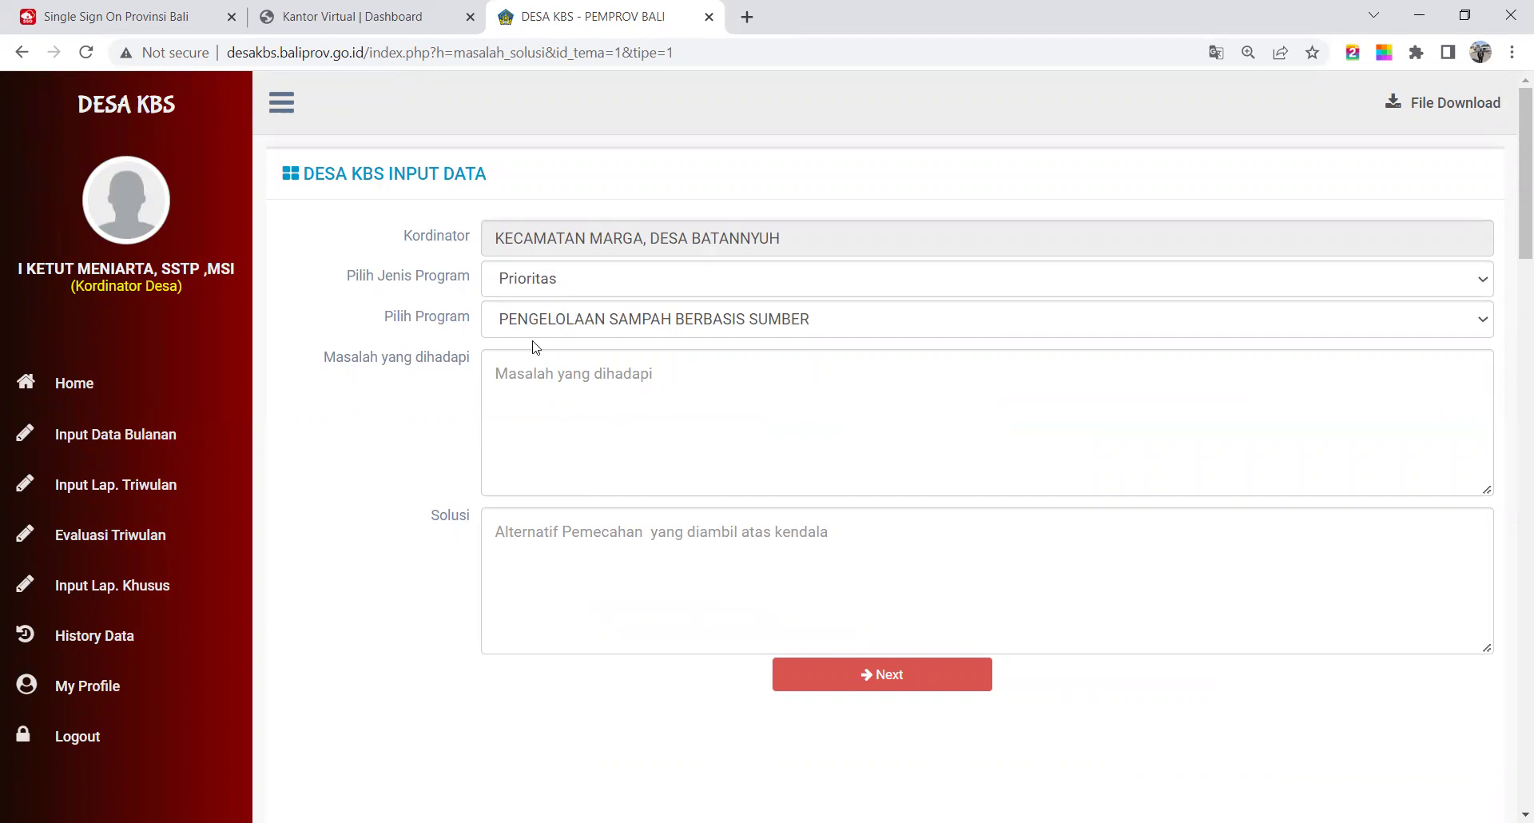
# Enter the problem faced as "Kesadaran masyarakat memilah sampah masih kurang.".
pyautogui.click(553, 383)
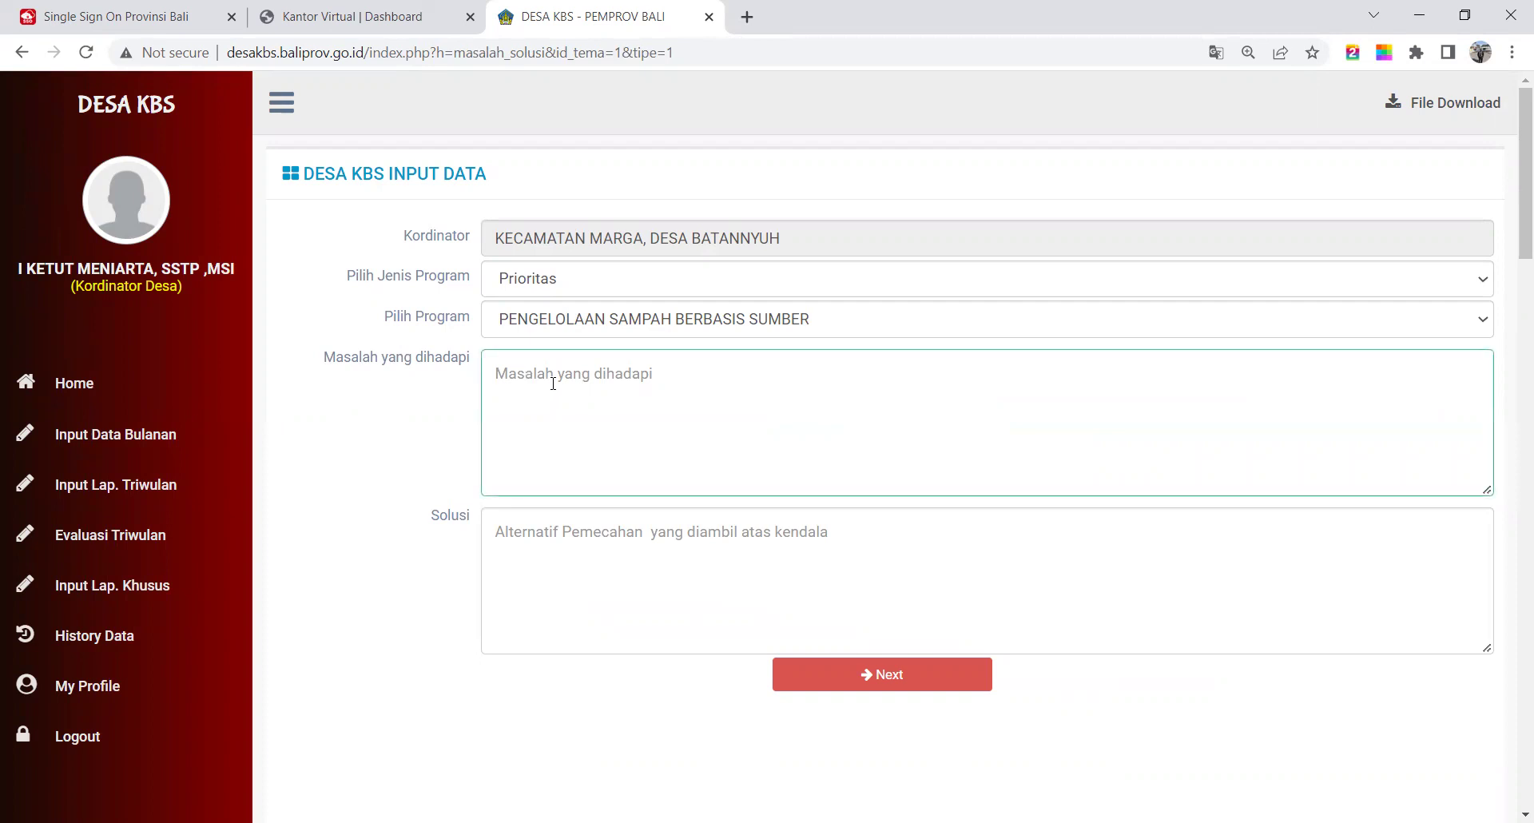
pyautogui.write('Kesadaran masyarakat memil')
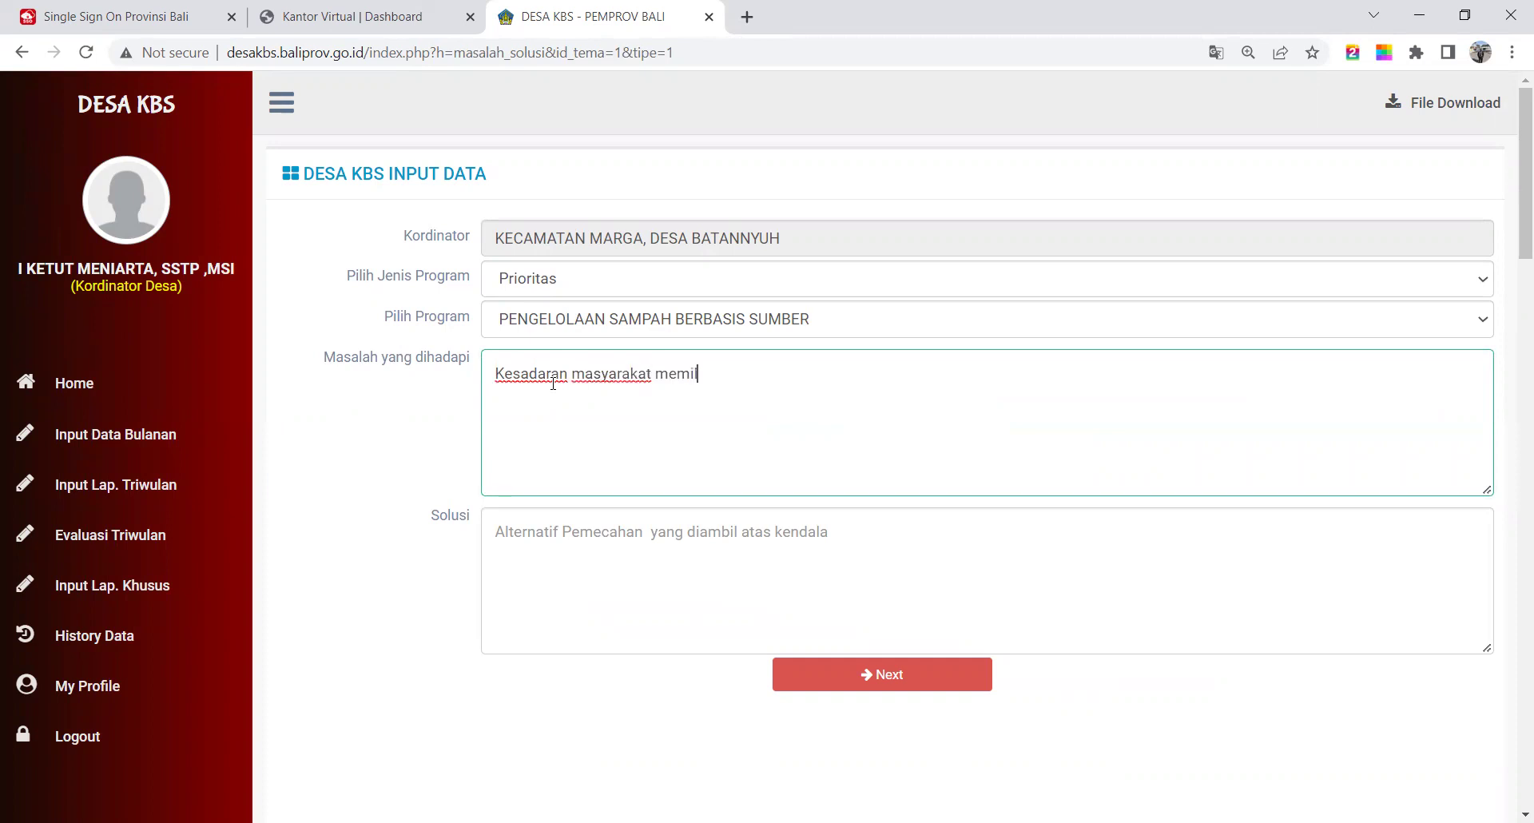
pyautogui.write('ah sampah masih kurang.')
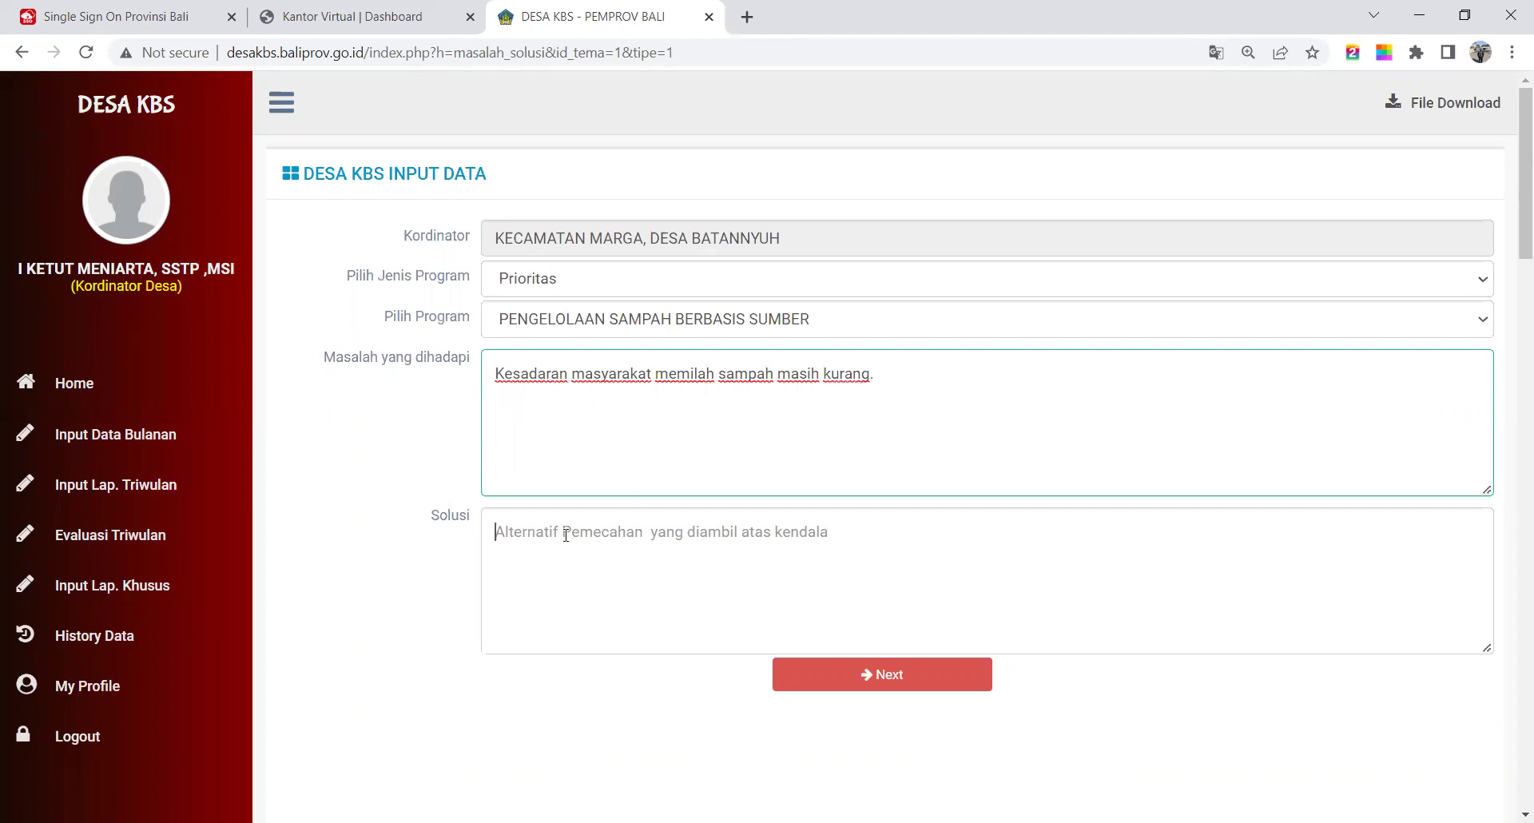
# Enter the solution "Melakukan sosialisasi pemilahan sampah dengan melibatkan tokoh masyarakat." and continue to the member attendance list.
pyautogui.click(565, 533)
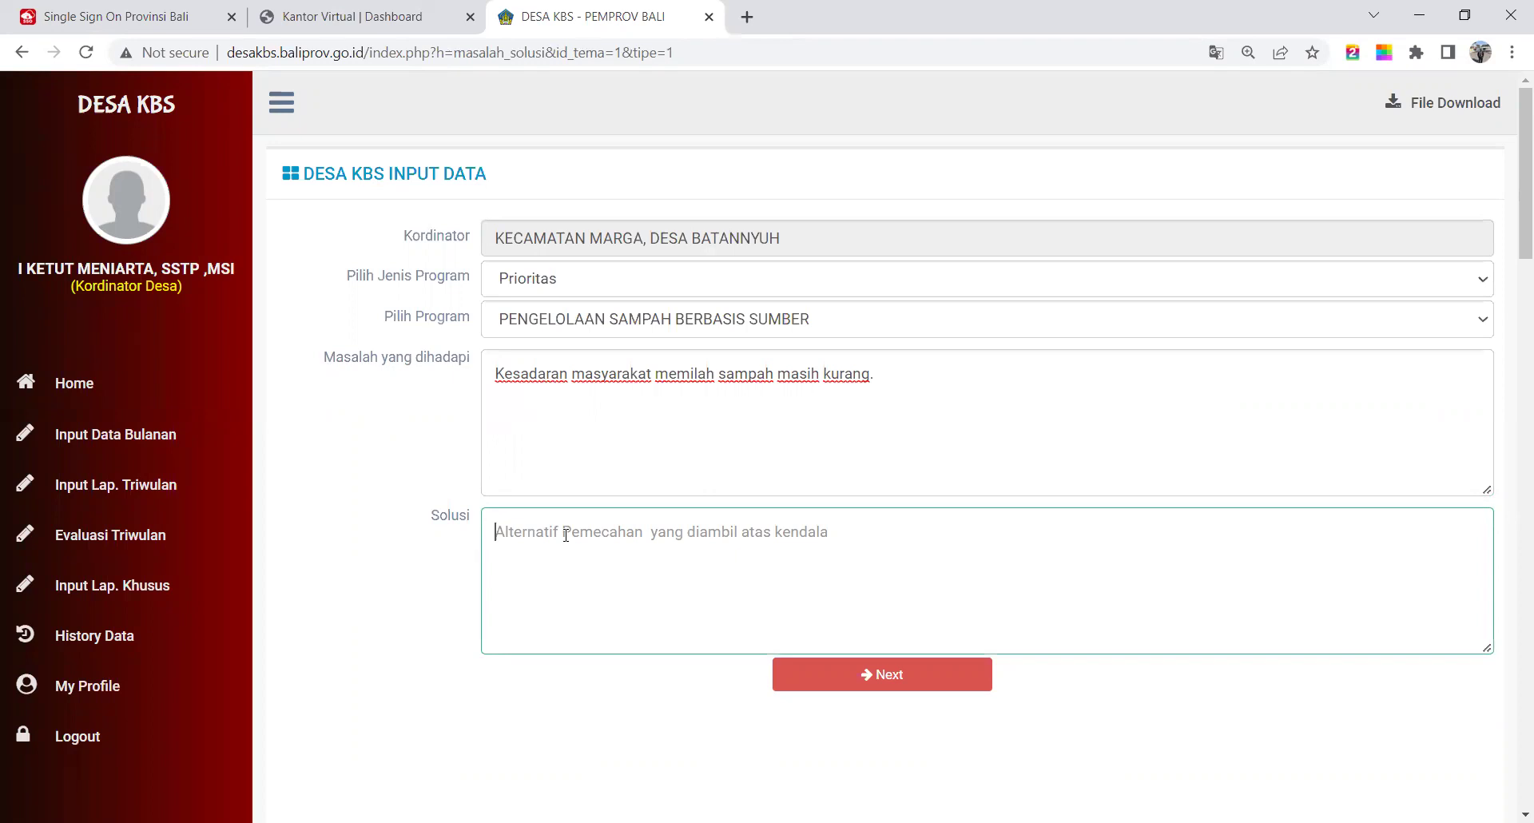
pyautogui.write('Melakukan sosi')
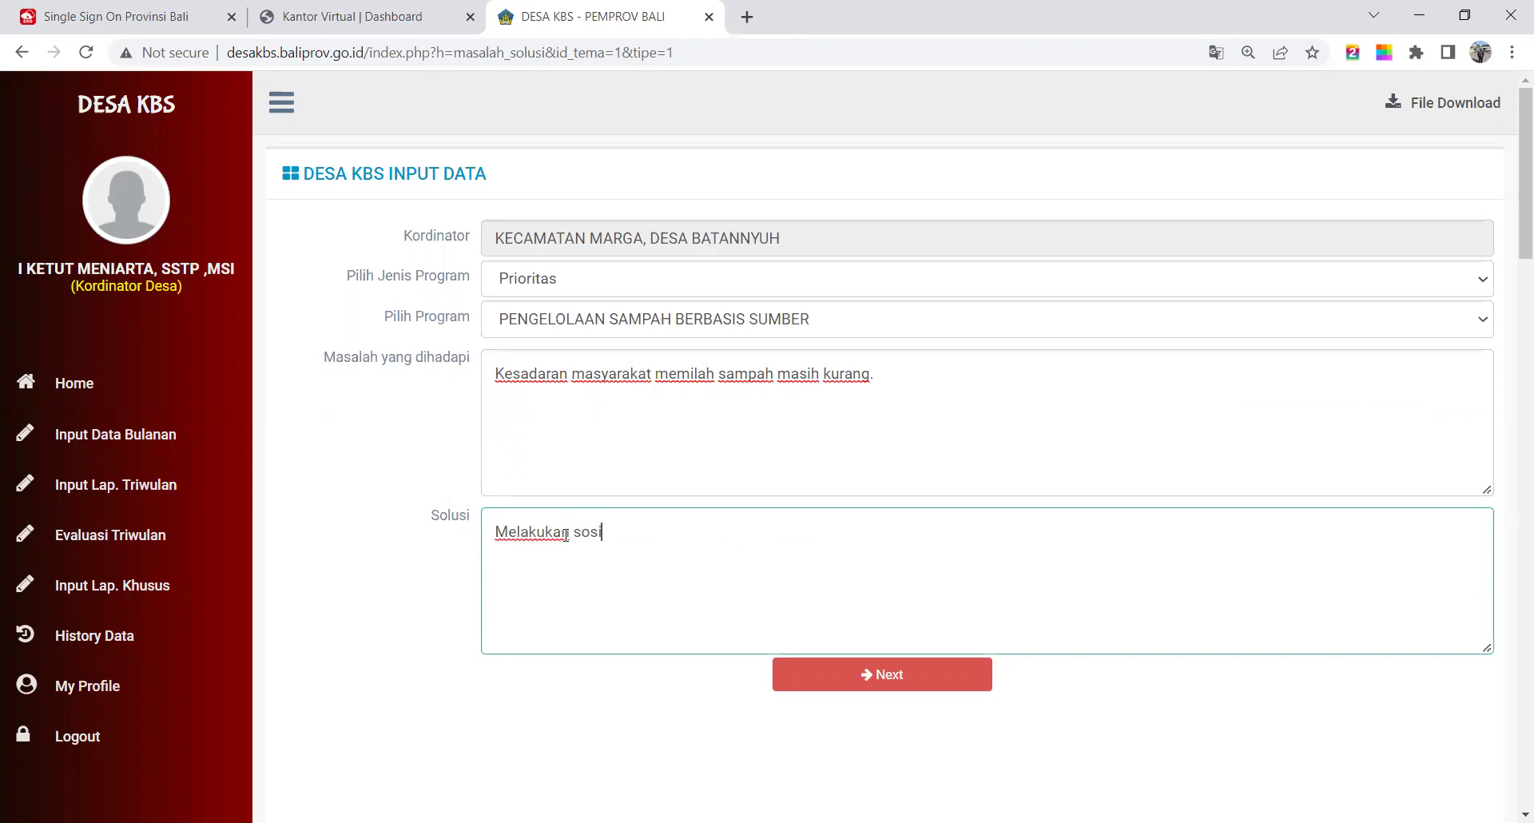
pyautogui.write('alisasi pemilahan')
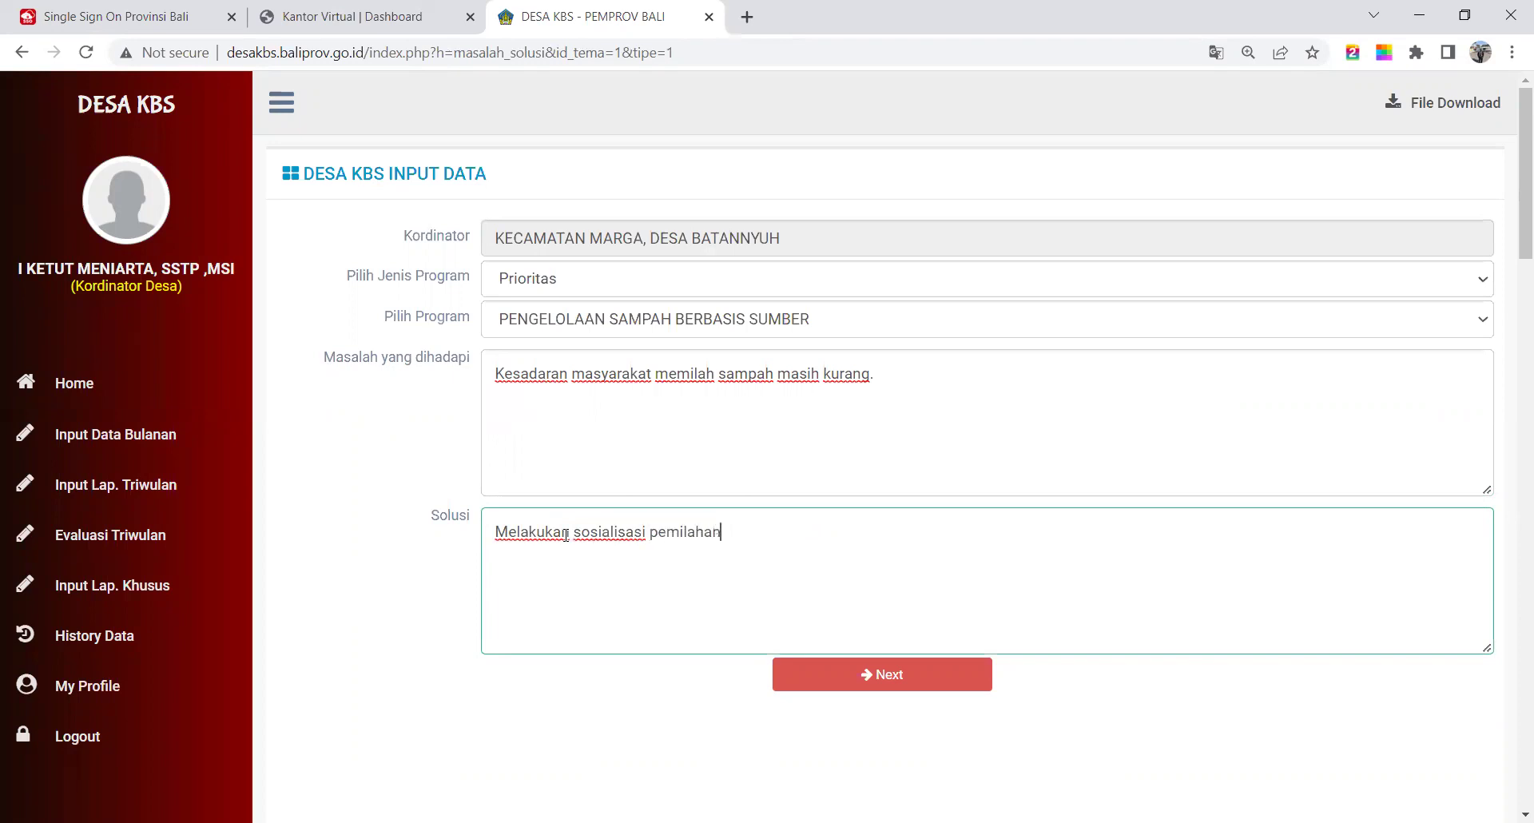
pyautogui.write(' sampah dengan ')
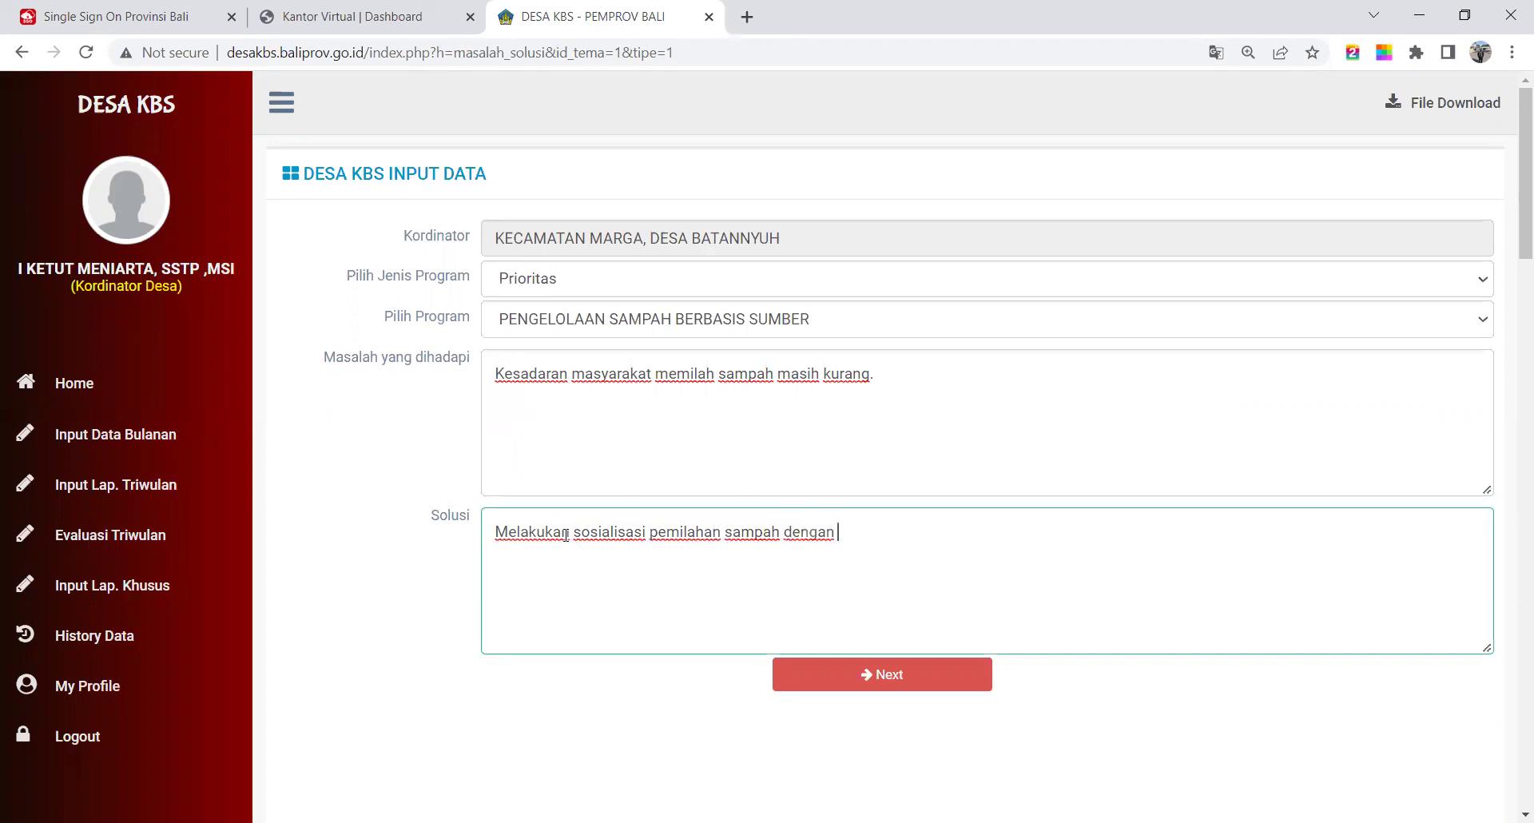
pyautogui.write('melibatkan tokoh masyarakat.')
pyautogui.click(871, 680)
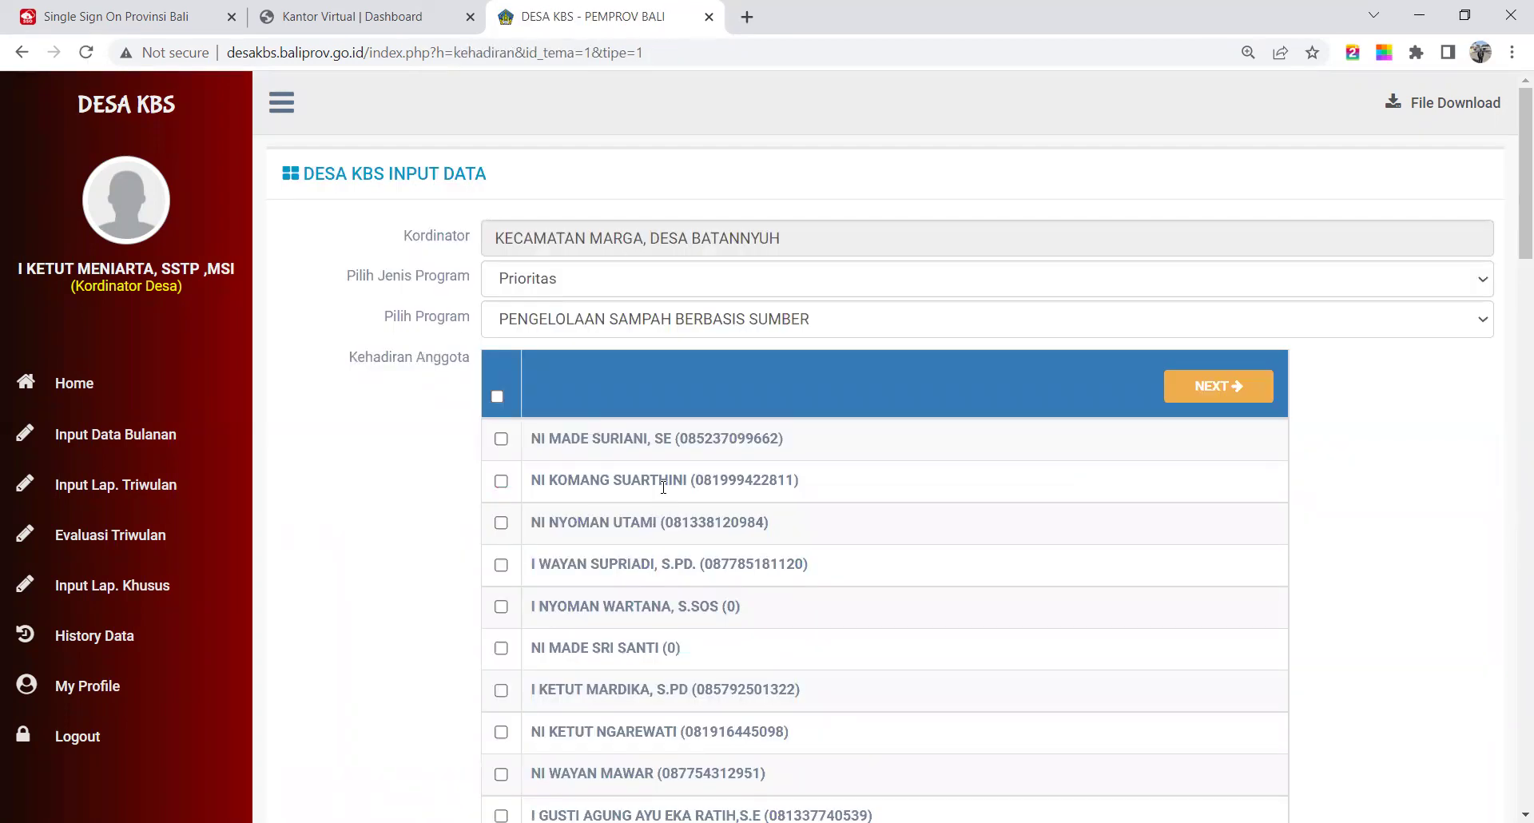
# Mark all members as present in the attendance list and continue to the generated coordinator report.
pyautogui.scroll(-6, 663, 487)
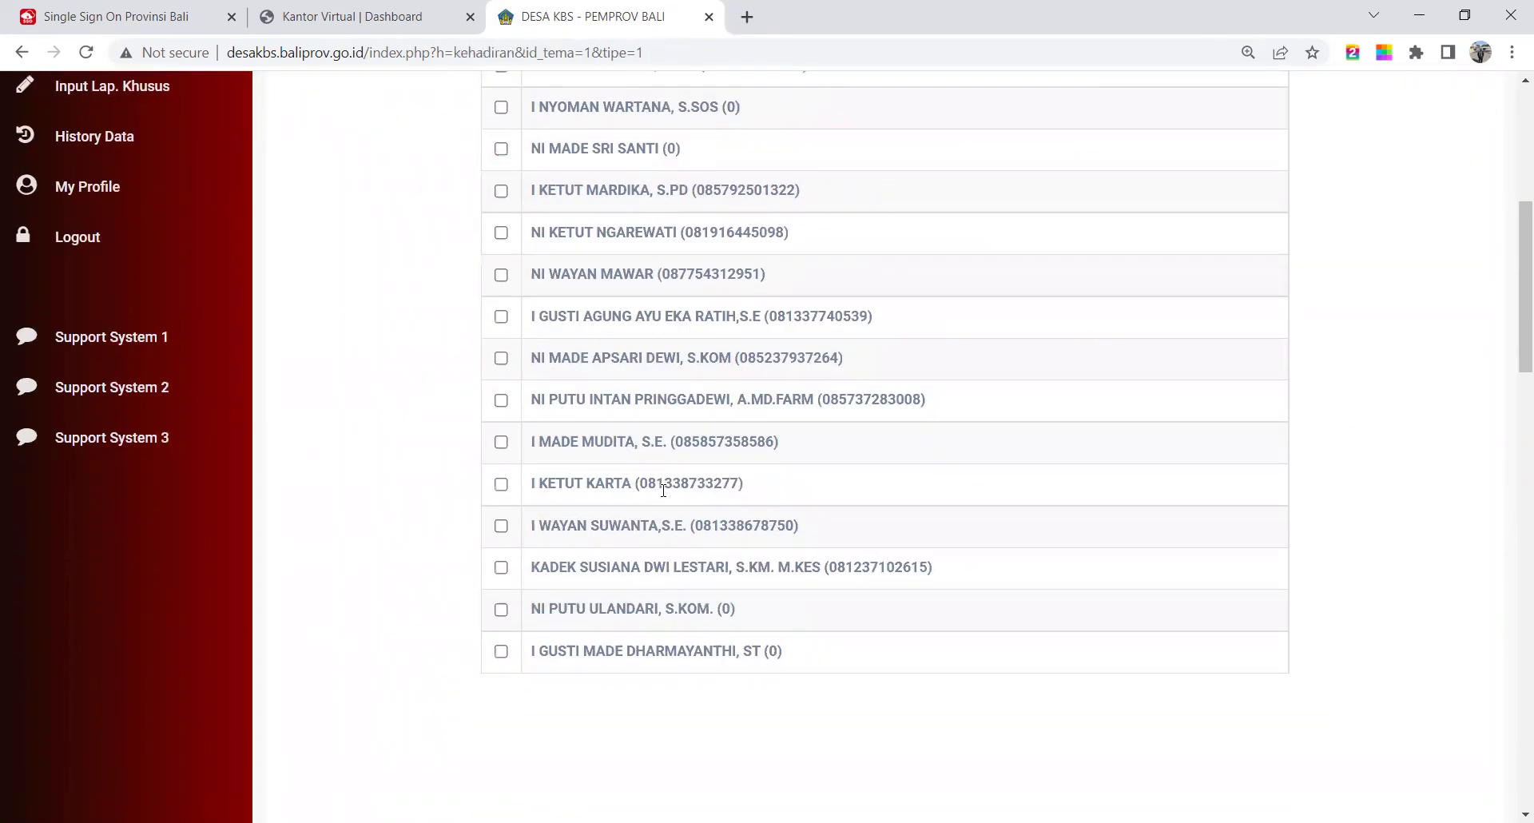
pyautogui.scroll(5, 663, 490)
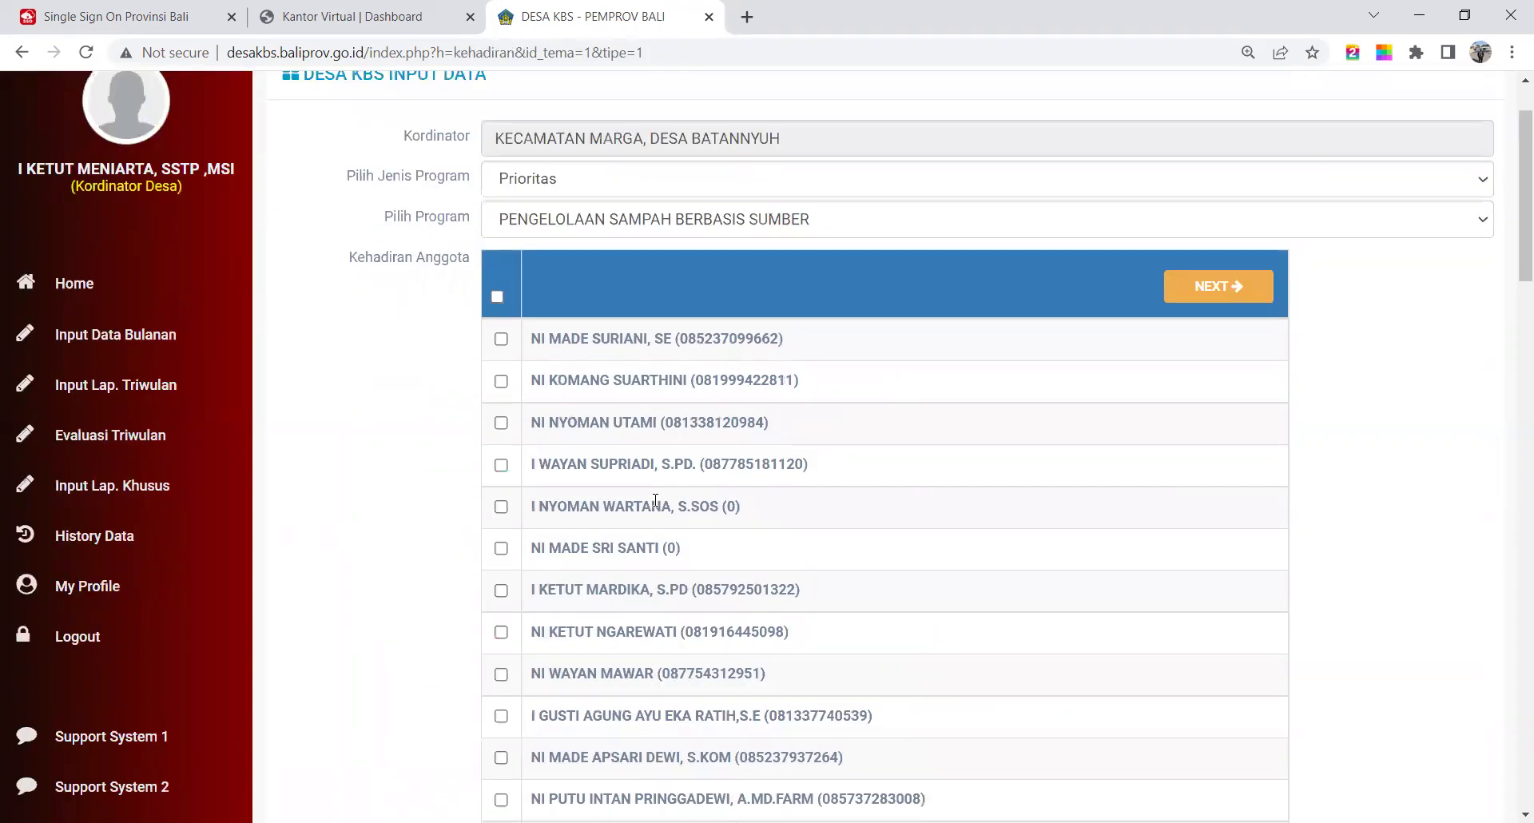
pyautogui.click(501, 381)
pyautogui.click(503, 341)
pyautogui.click(497, 297)
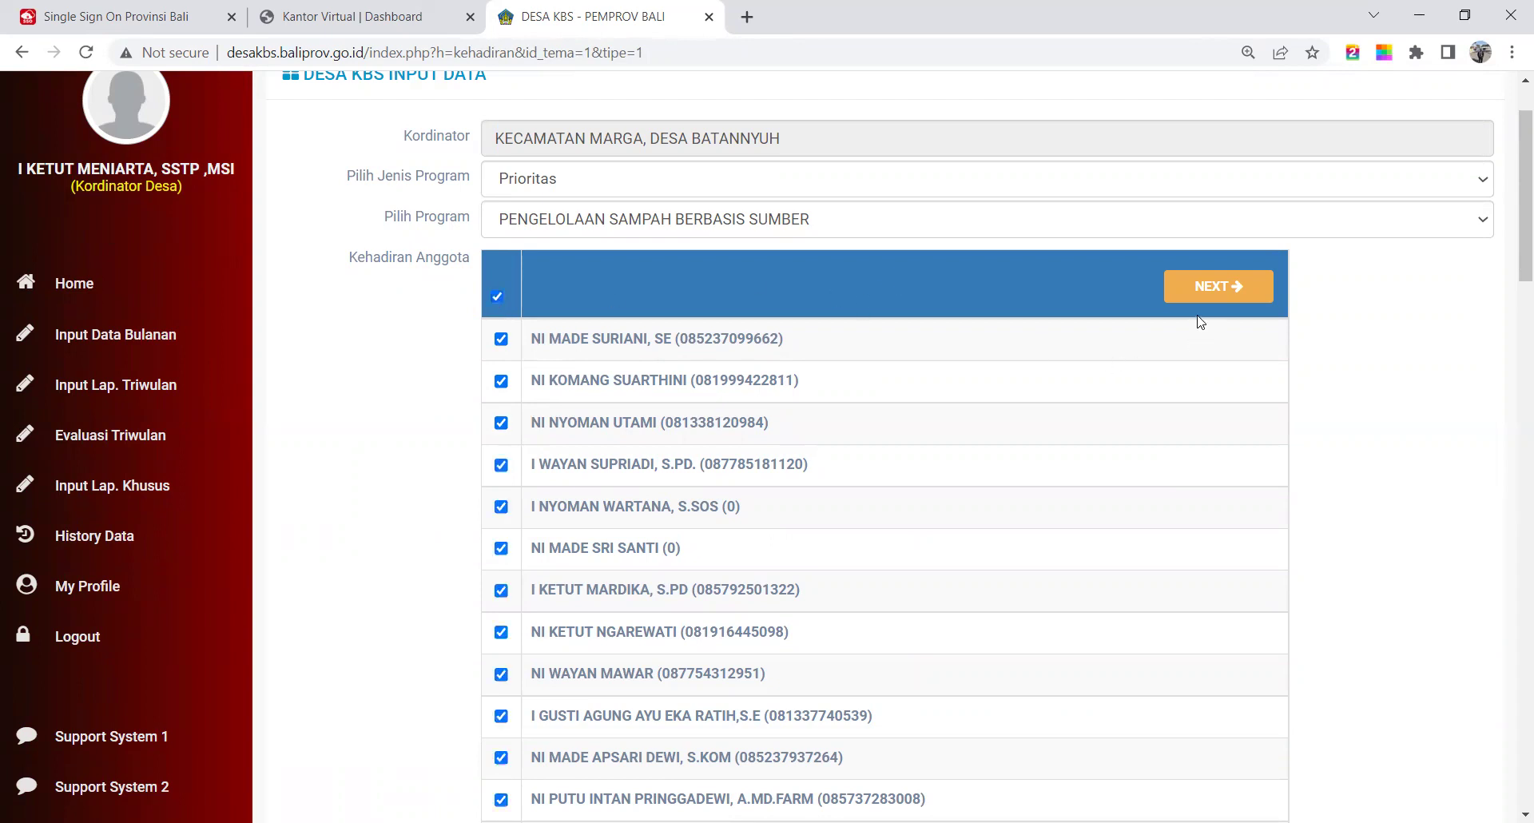
pyautogui.scroll(-6, 759, 447)
pyautogui.scroll(6, 871, 459)
pyautogui.click(1218, 285)
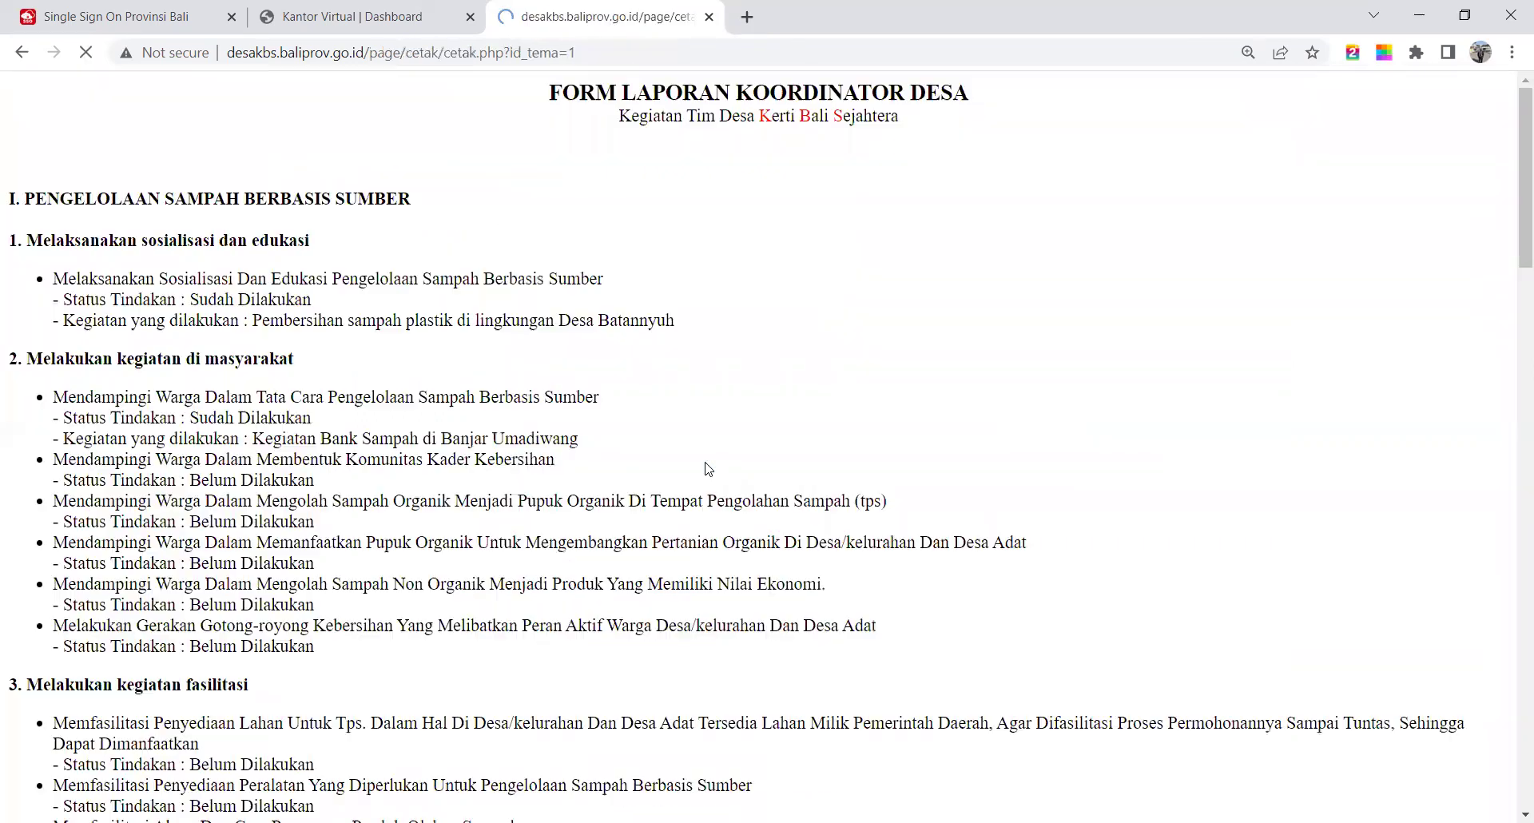
# Review the coordinator report's activities, progress scores, problem and solution, attached photos and attending members.
pyautogui.scroll(-5, 414, 447)
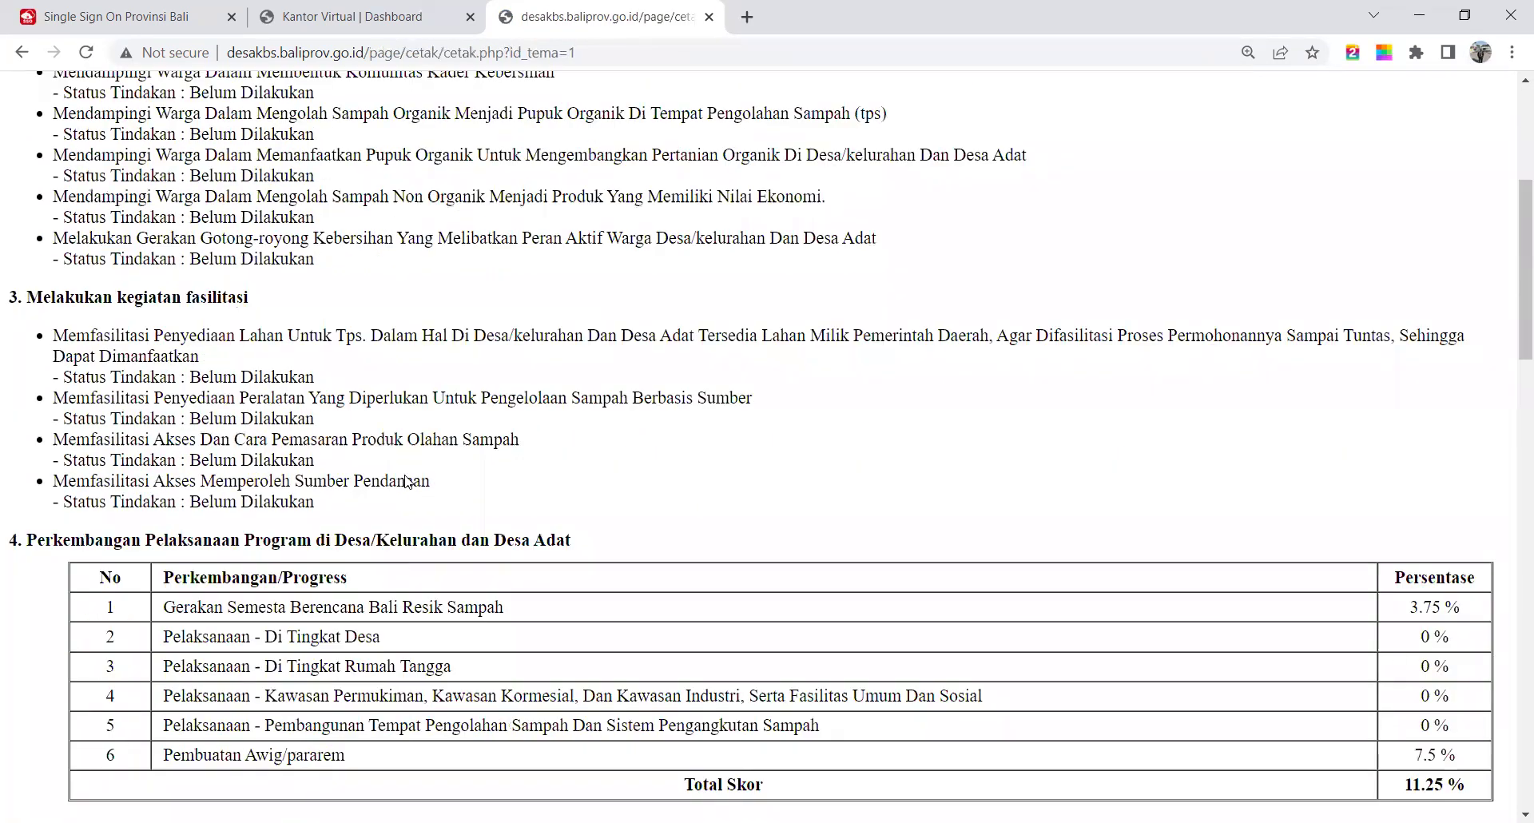
pyautogui.scroll(-3, 419, 478)
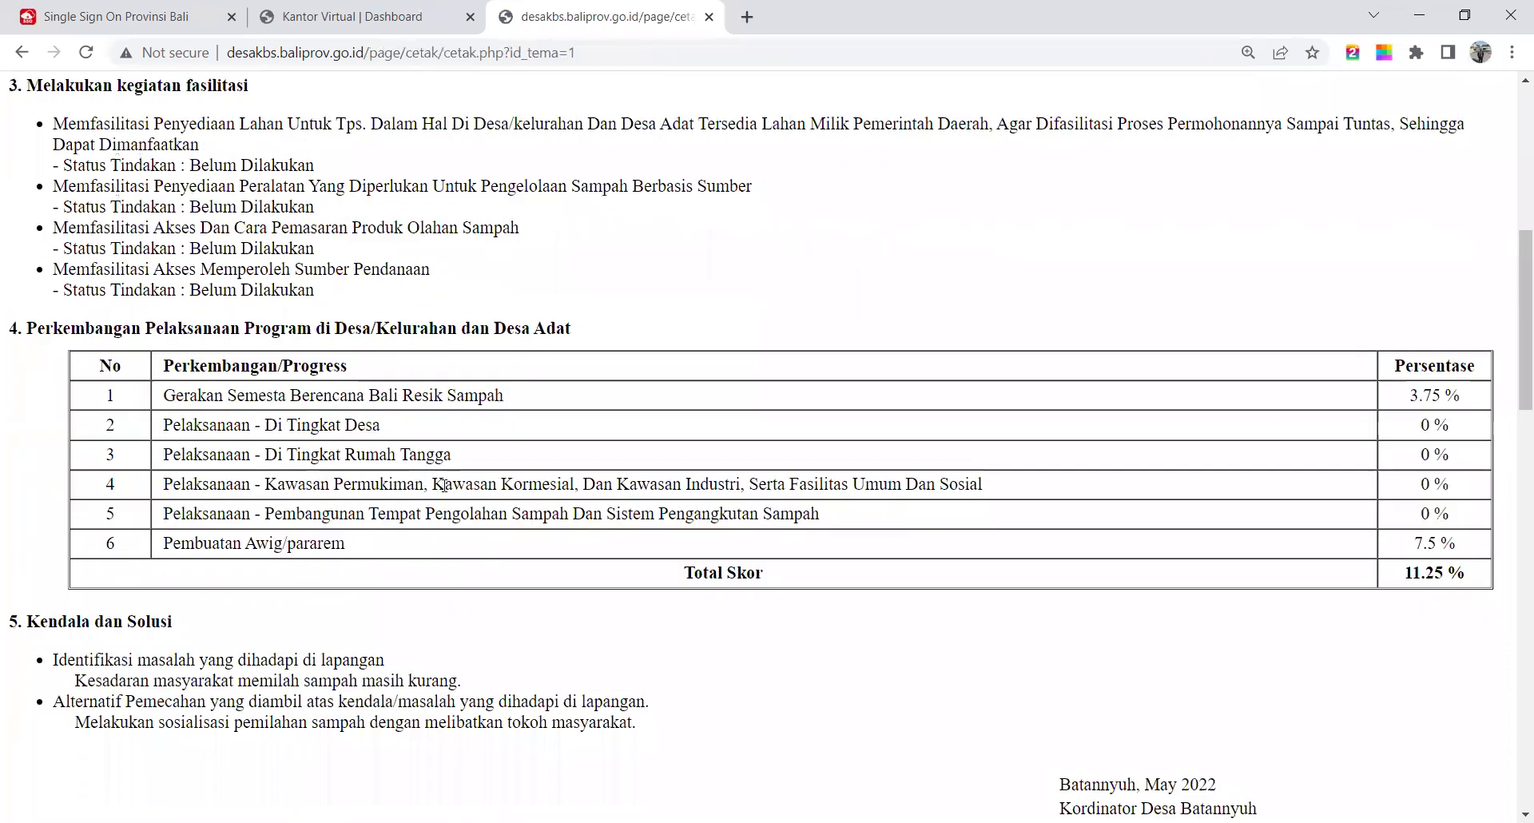
pyautogui.scroll(-3, 448, 483)
pyautogui.scroll(-6, 453, 486)
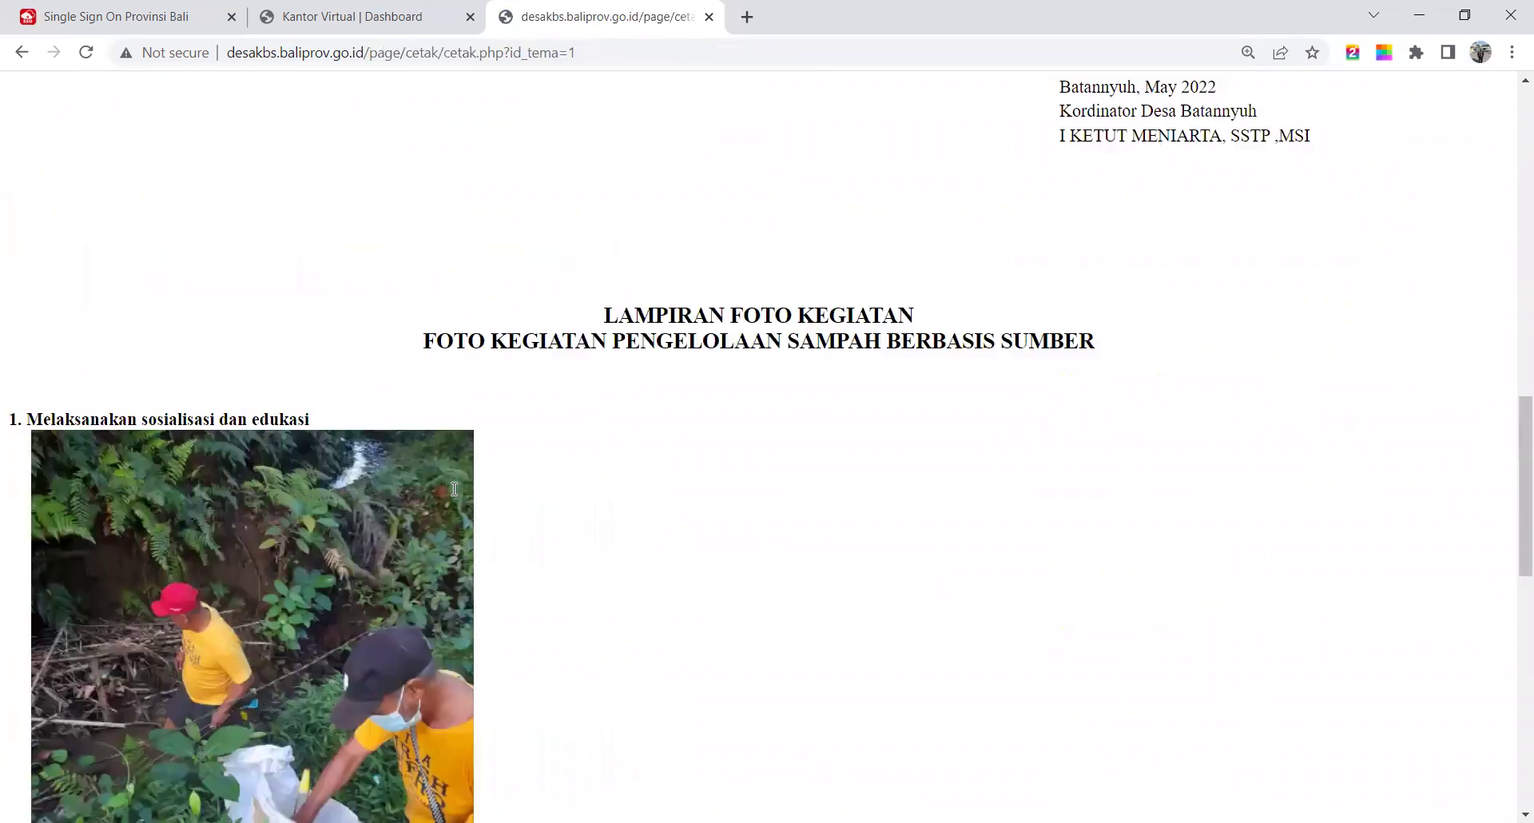
pyautogui.scroll(-14, 454, 488)
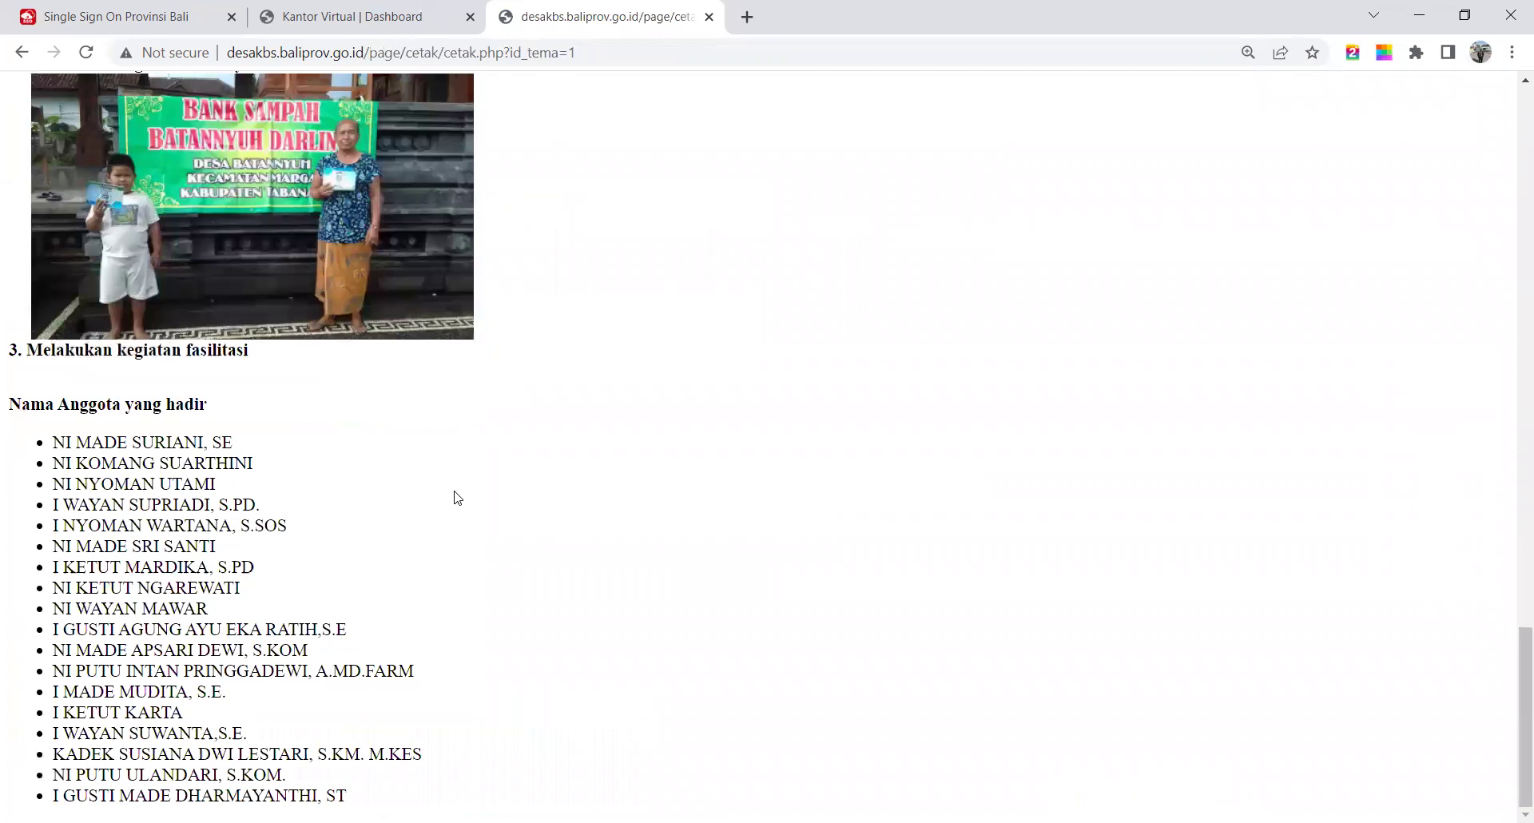
pyautogui.scroll(20, 456, 501)
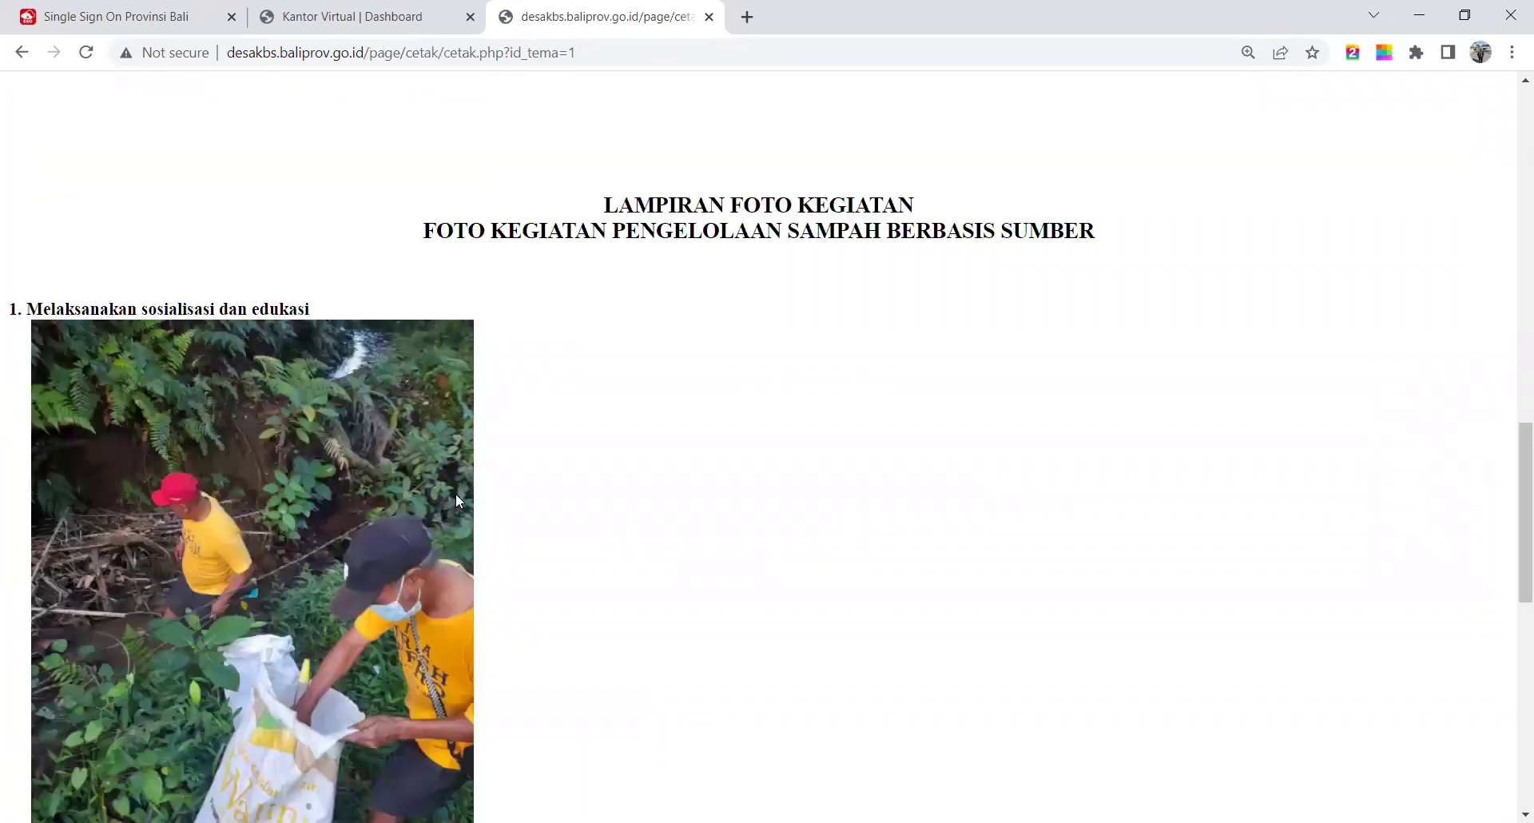
pyautogui.scroll(7, 468, 496)
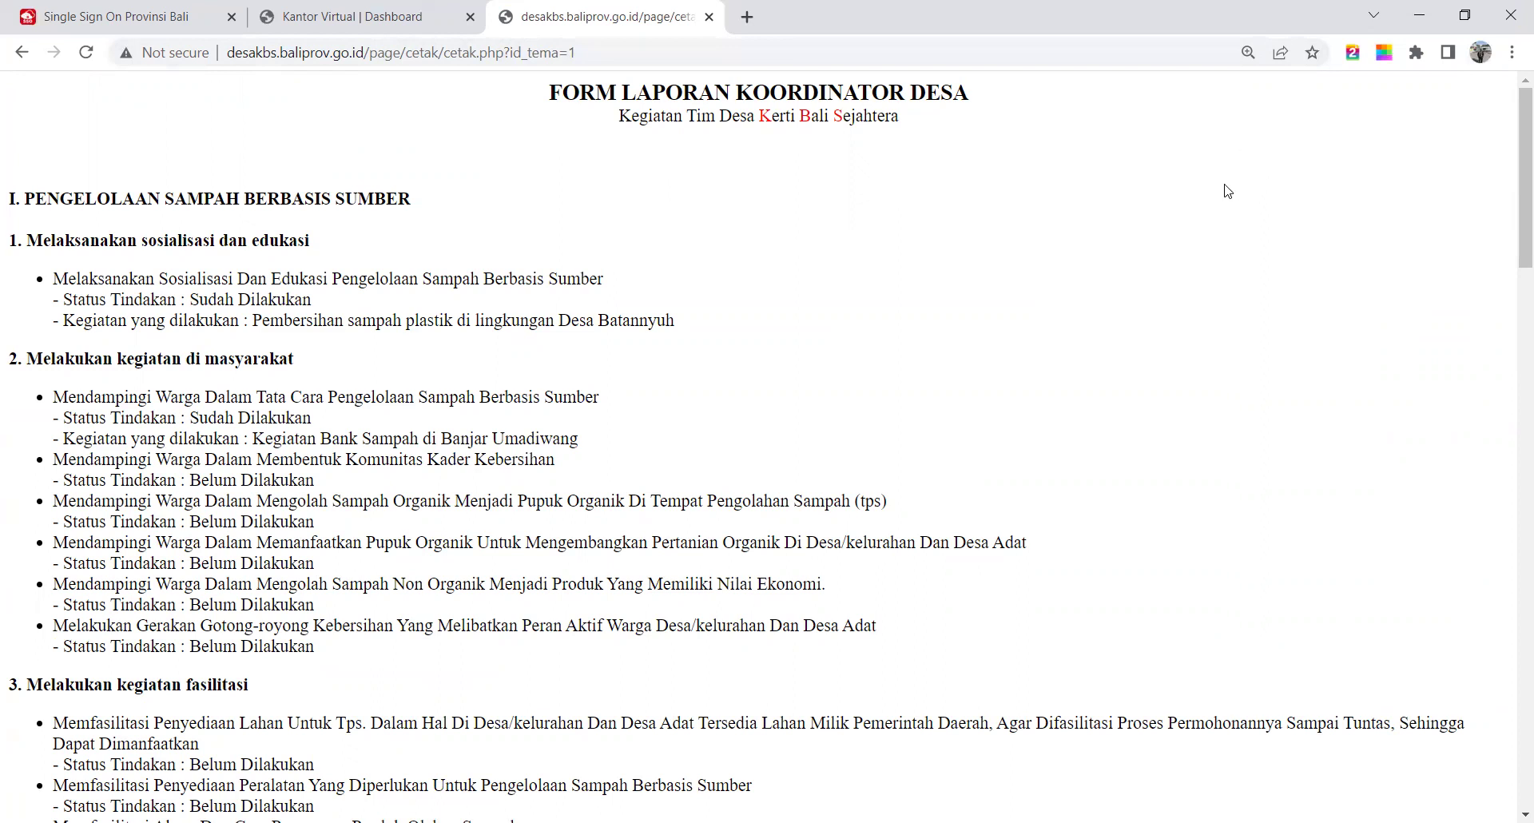
# Return from the report to the member attendance list and look through the marked members.
pyautogui.click(22, 52)
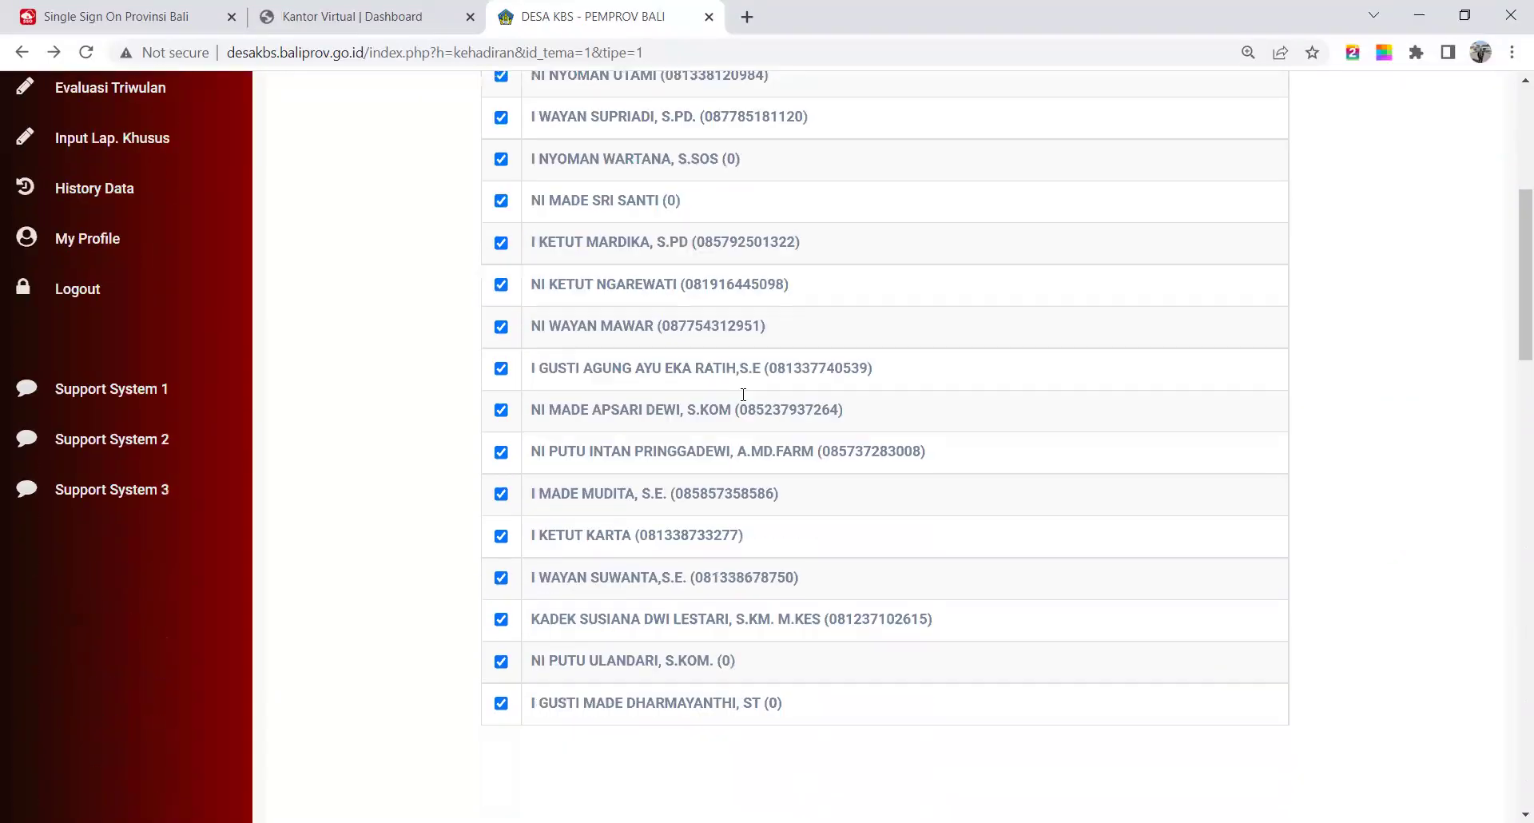
pyautogui.scroll(-1, 743, 394)
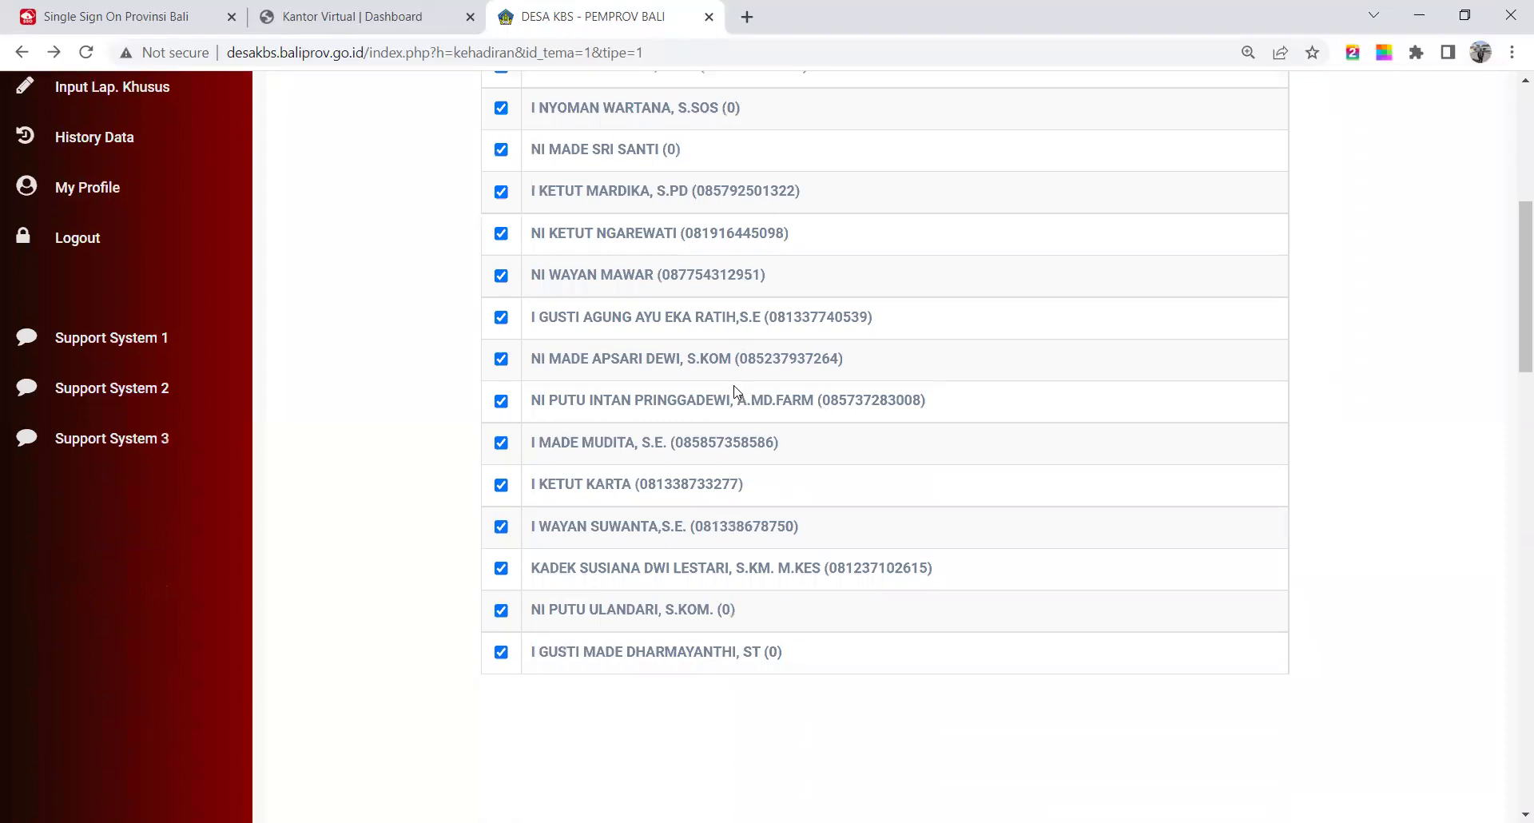
pyautogui.scroll(4, 739, 391)
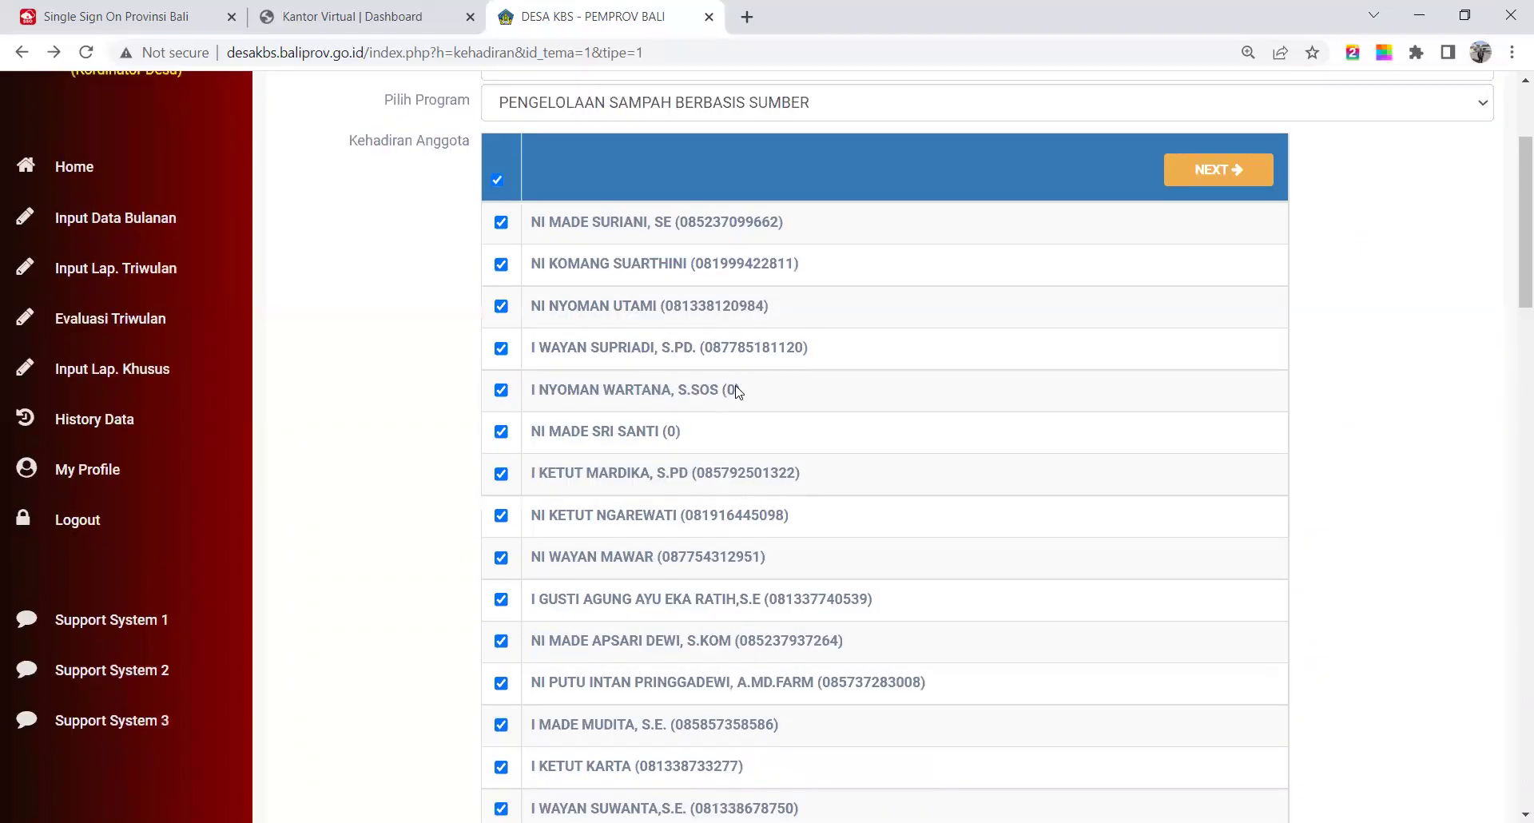